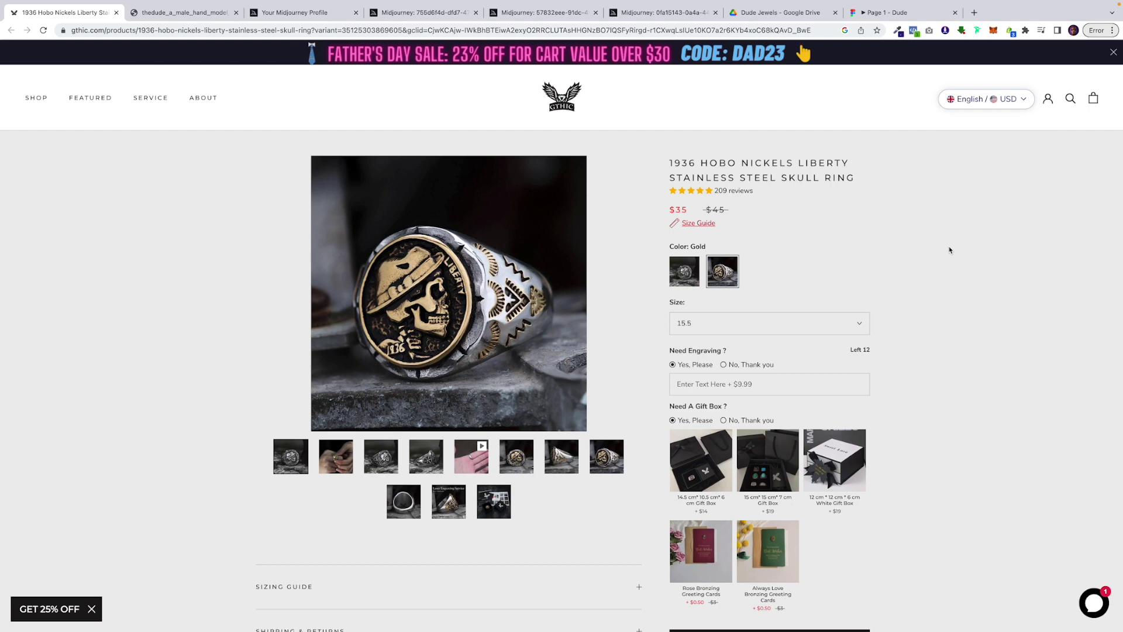
pyautogui.scroll(-3, 949, 250)
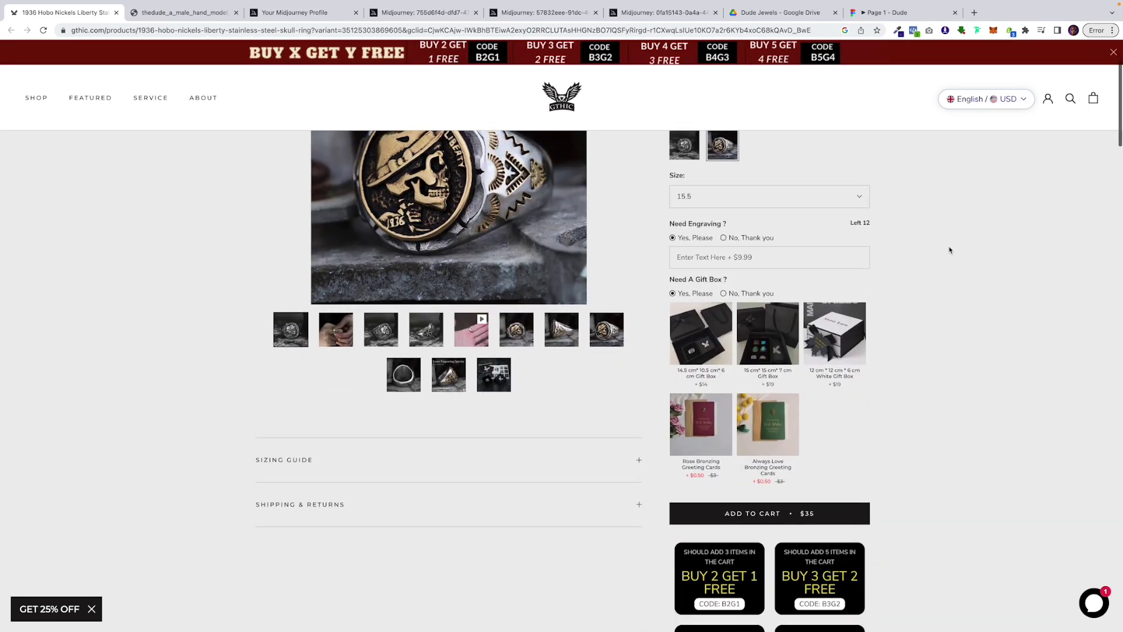
pyautogui.scroll(3, 949, 249)
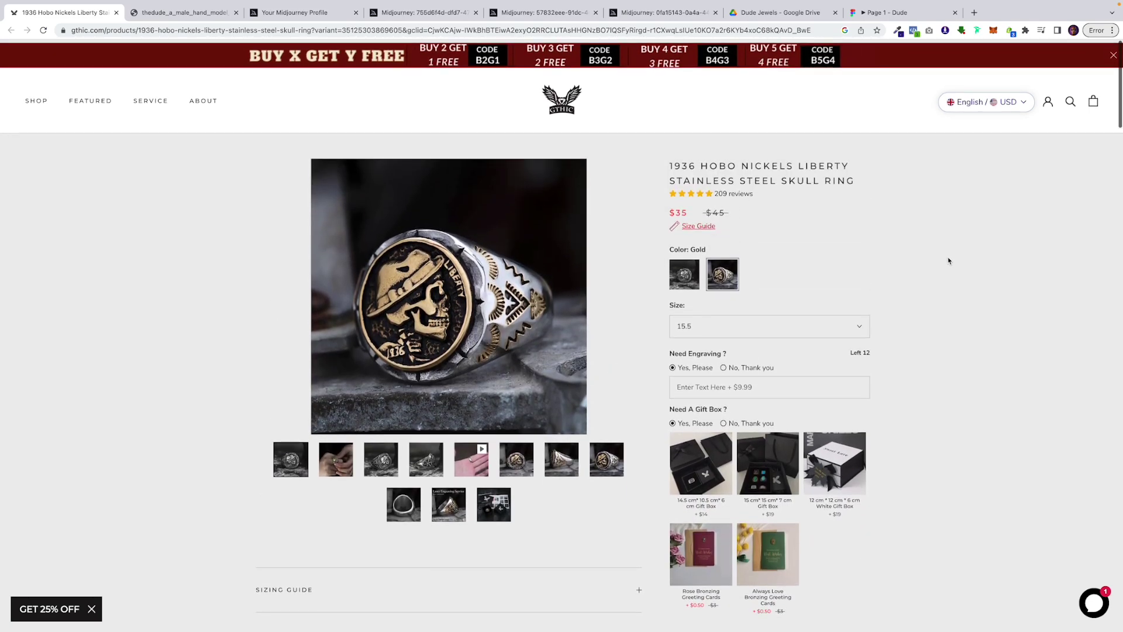
pyautogui.scroll(-5, 948, 261)
pyautogui.scroll(-15, 948, 260)
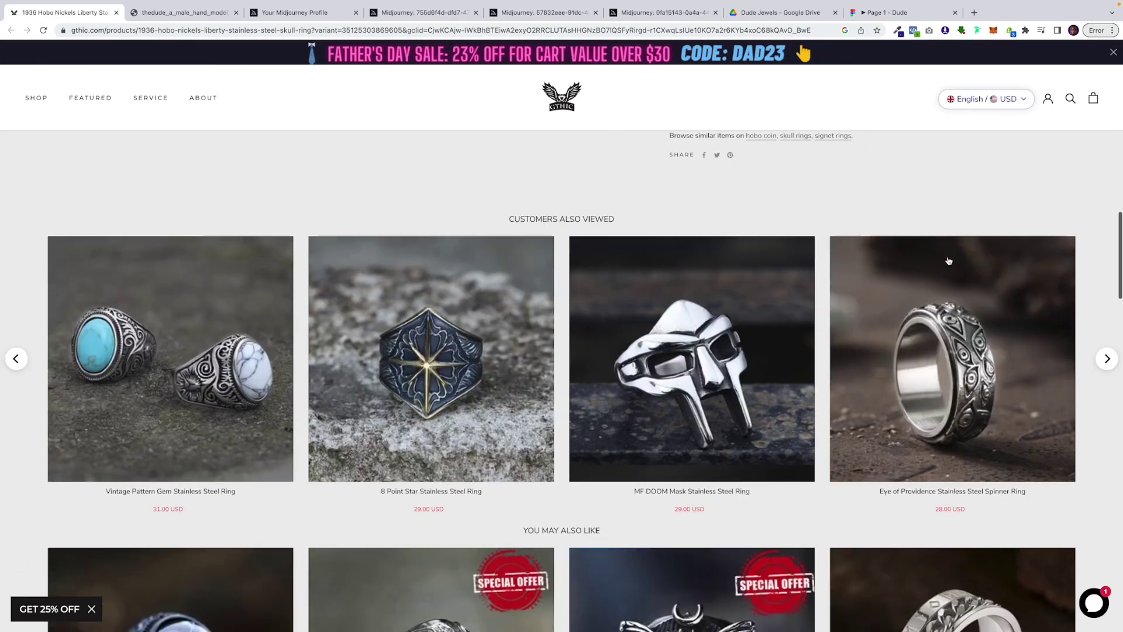
pyautogui.scroll(-11, 948, 260)
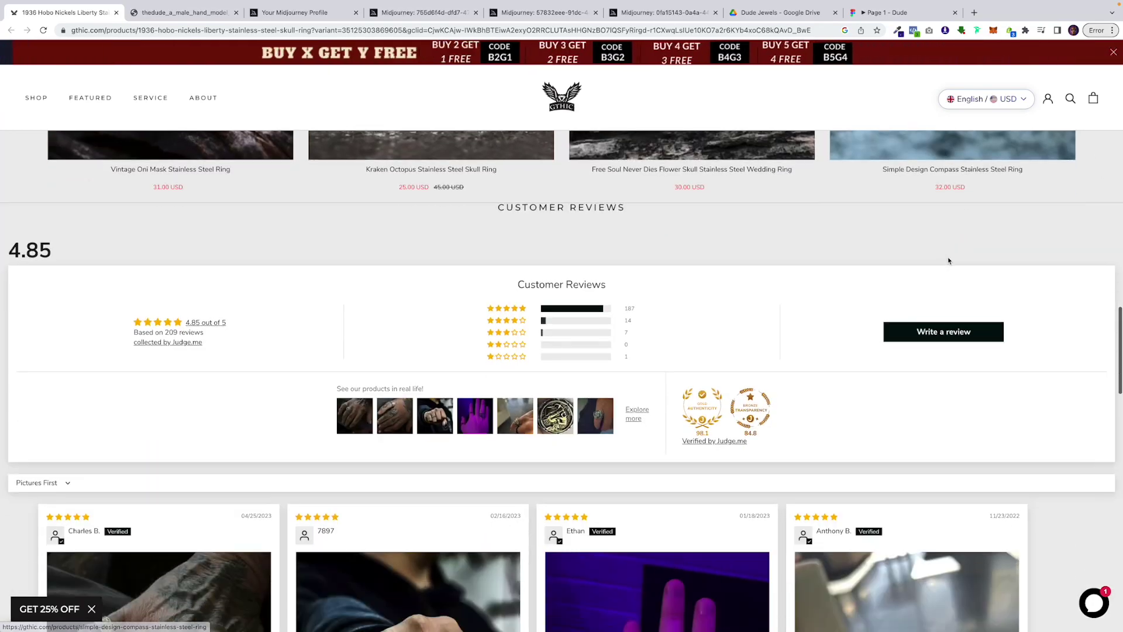
pyautogui.scroll(-15, 949, 261)
pyautogui.scroll(18, 949, 260)
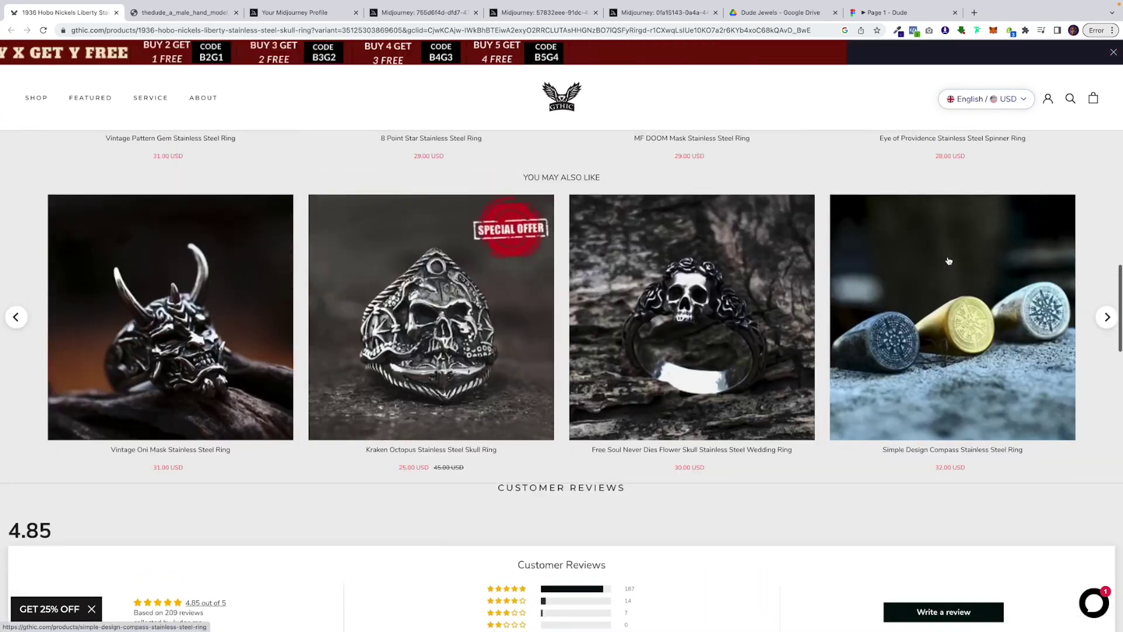
pyautogui.scroll(2, 948, 261)
pyautogui.scroll(15, 949, 260)
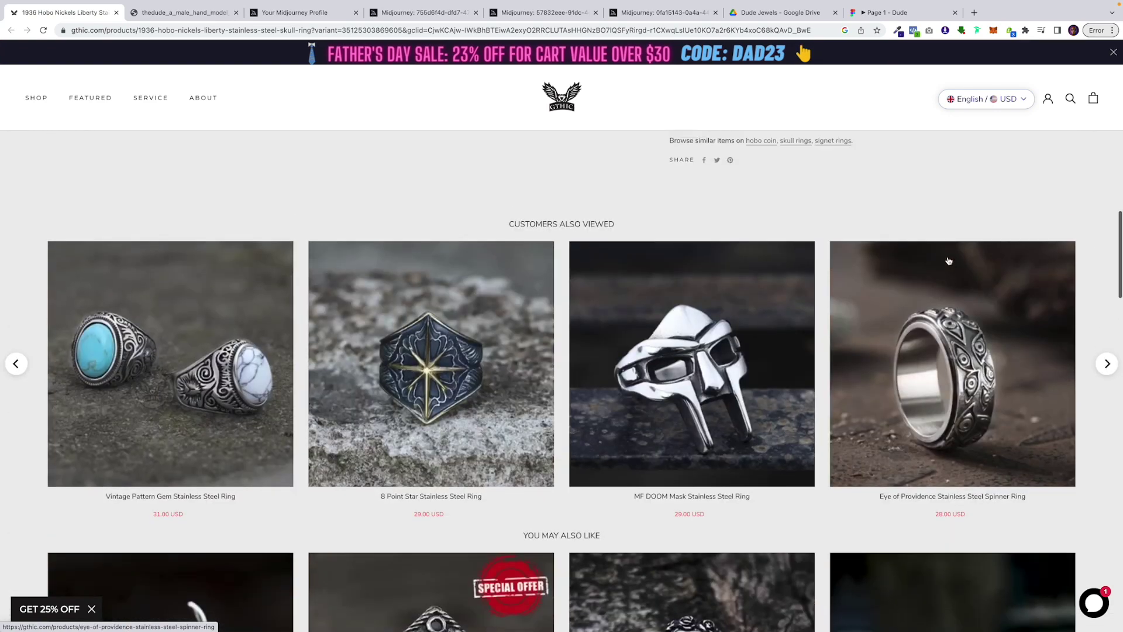
pyautogui.scroll(9, 948, 260)
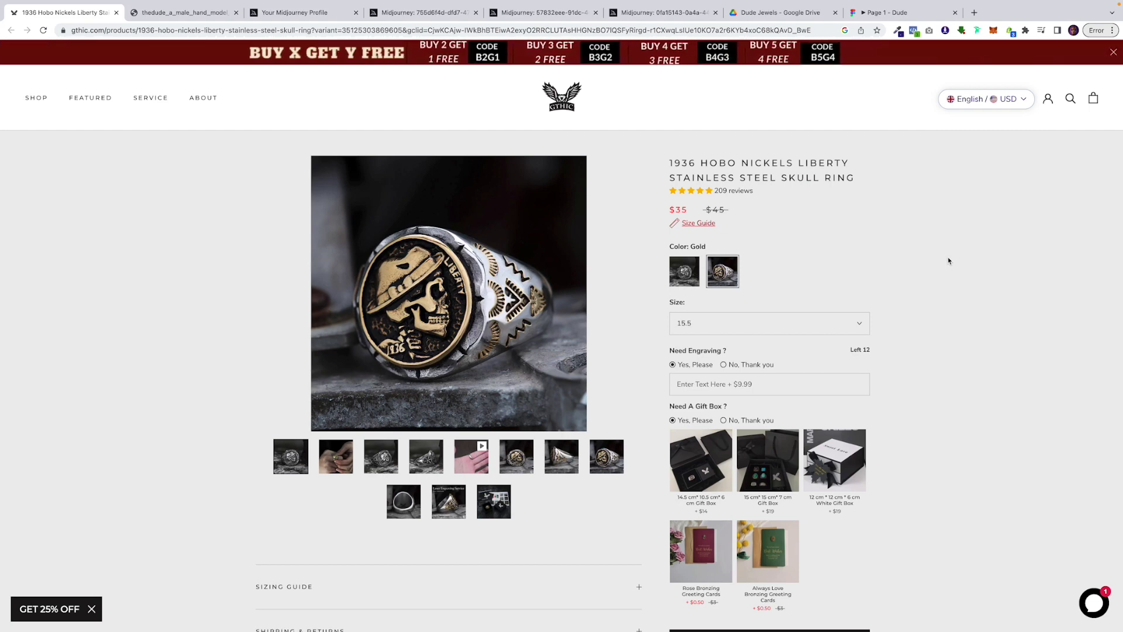
pyautogui.click(217, 14)
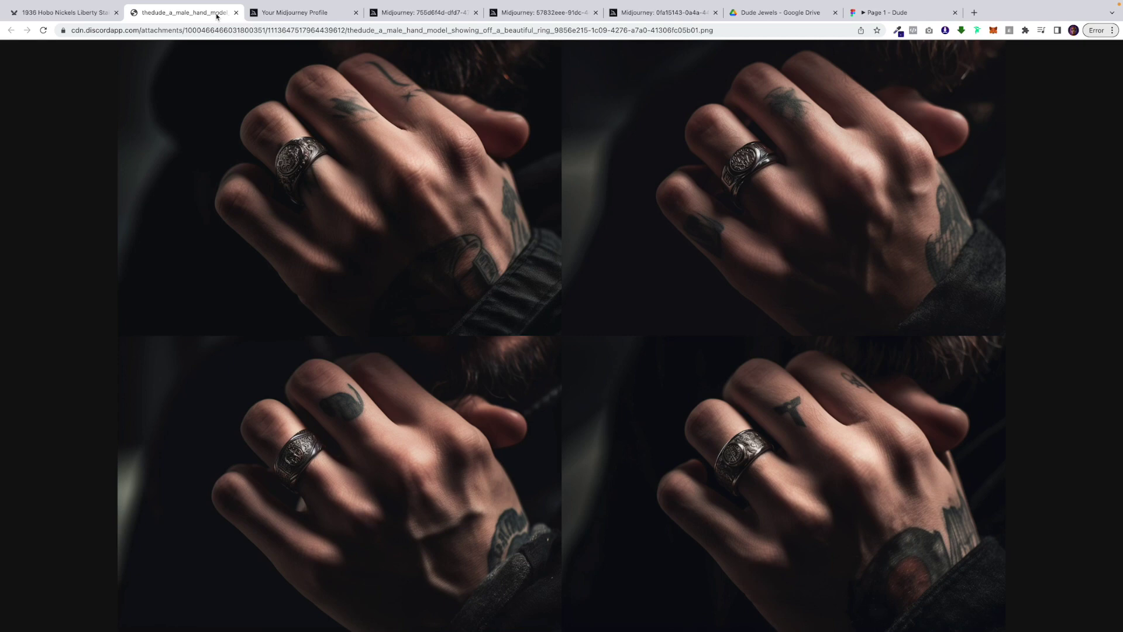
# Bring up the Midjourney job for the male hand model ring close-up render.
pyautogui.click(428, 11)
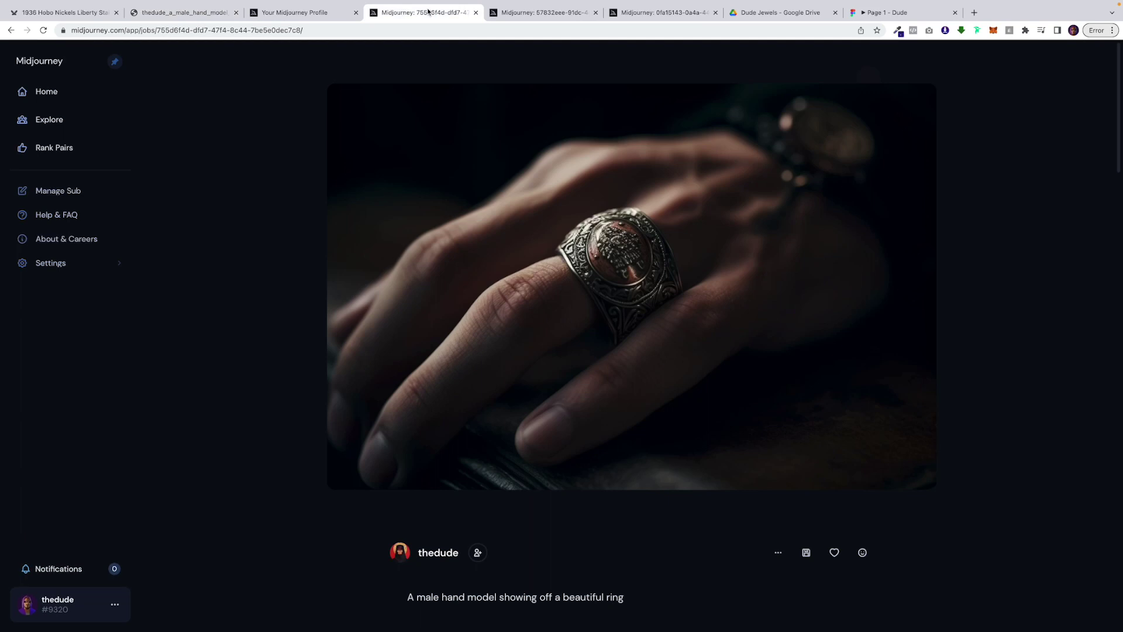
# Review the whiskey-barrel and tattooed-hand leather-jacket Midjourney ring renders.
pyautogui.click(525, 13)
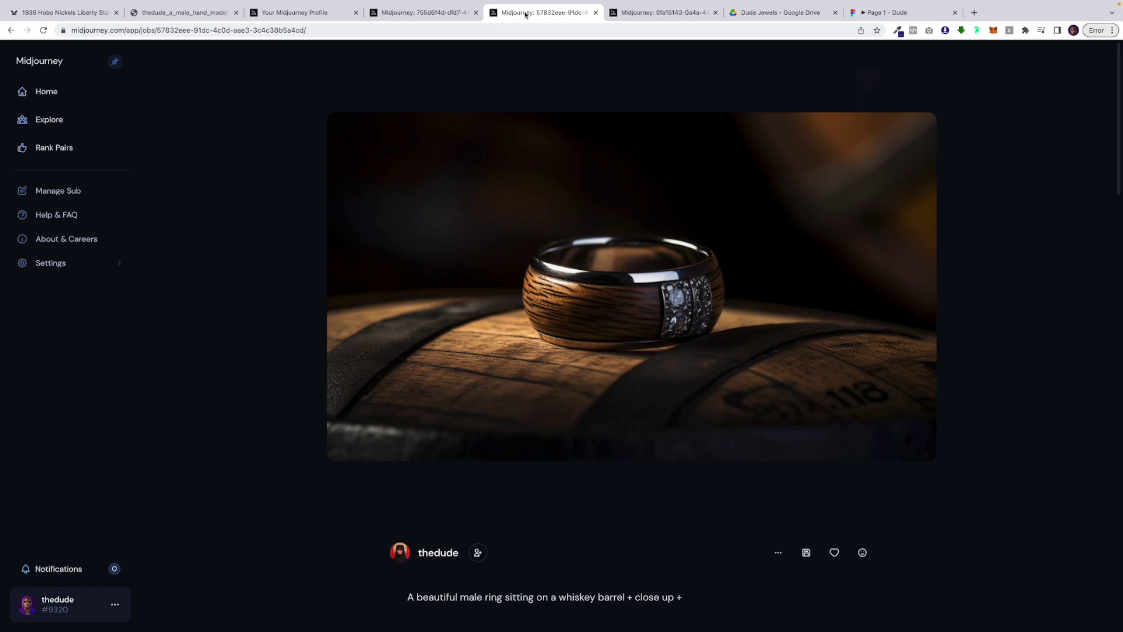
pyautogui.click(634, 9)
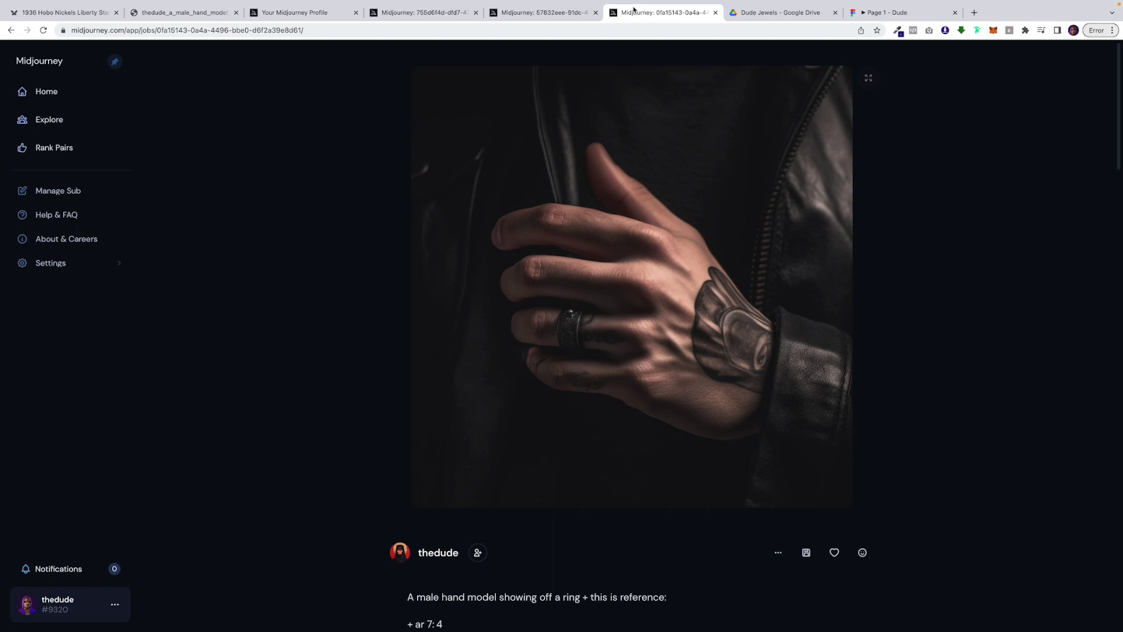
pyautogui.click(767, 13)
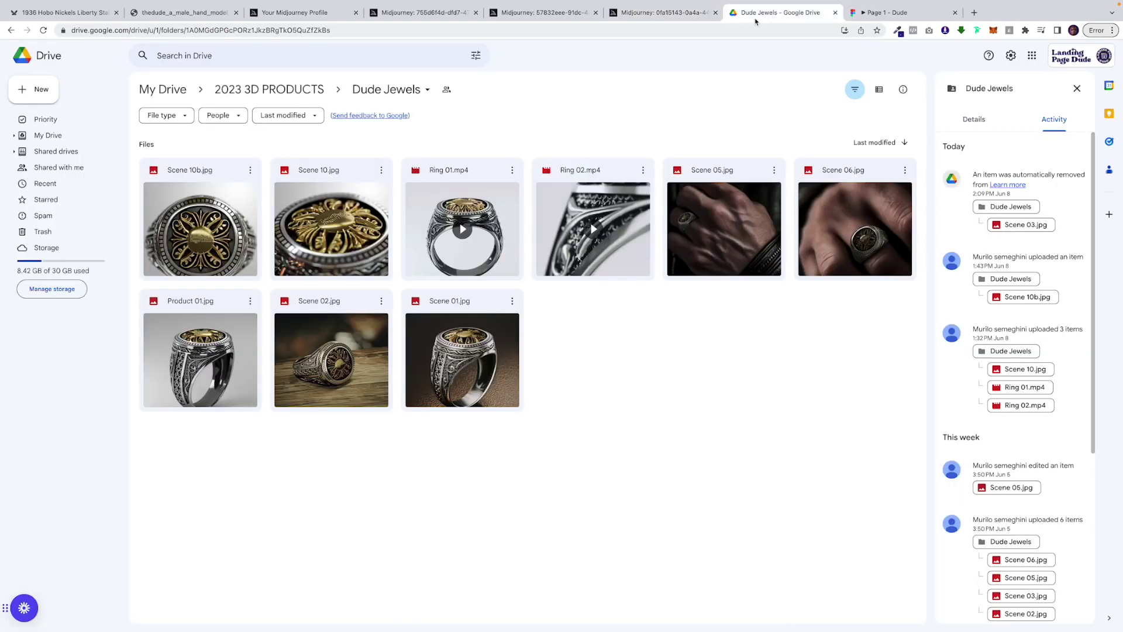
# Preview Scene 10b.jpg and nearby Drive renders, comparing against the Gthic competitor's enlarged ring photo.
pyautogui.doubleClick(178, 239)
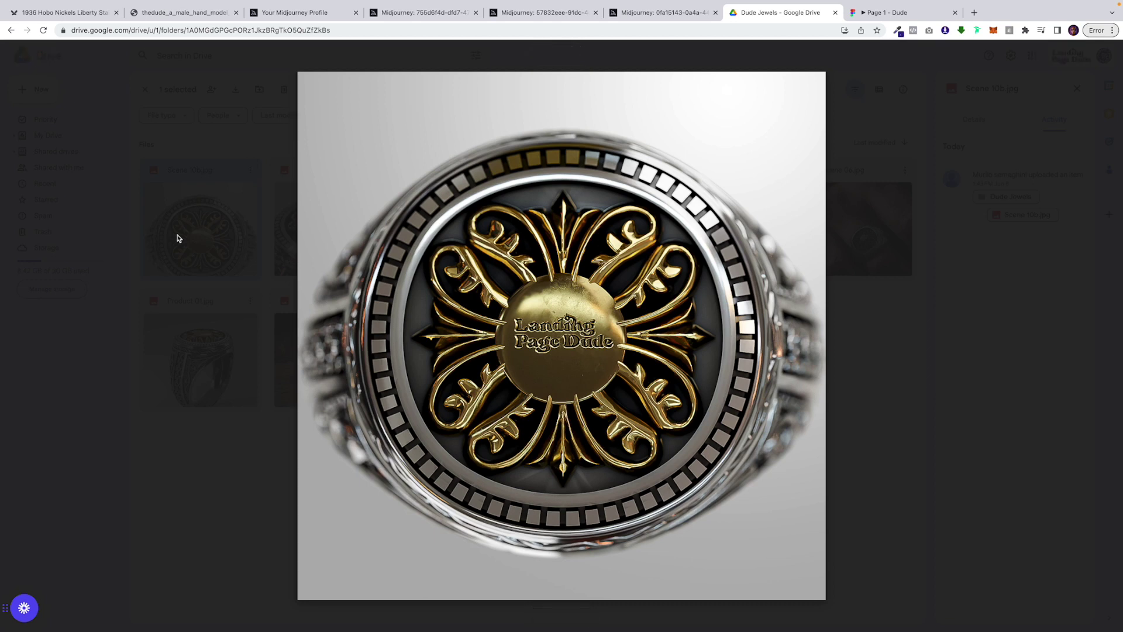
pyautogui.press('Right')
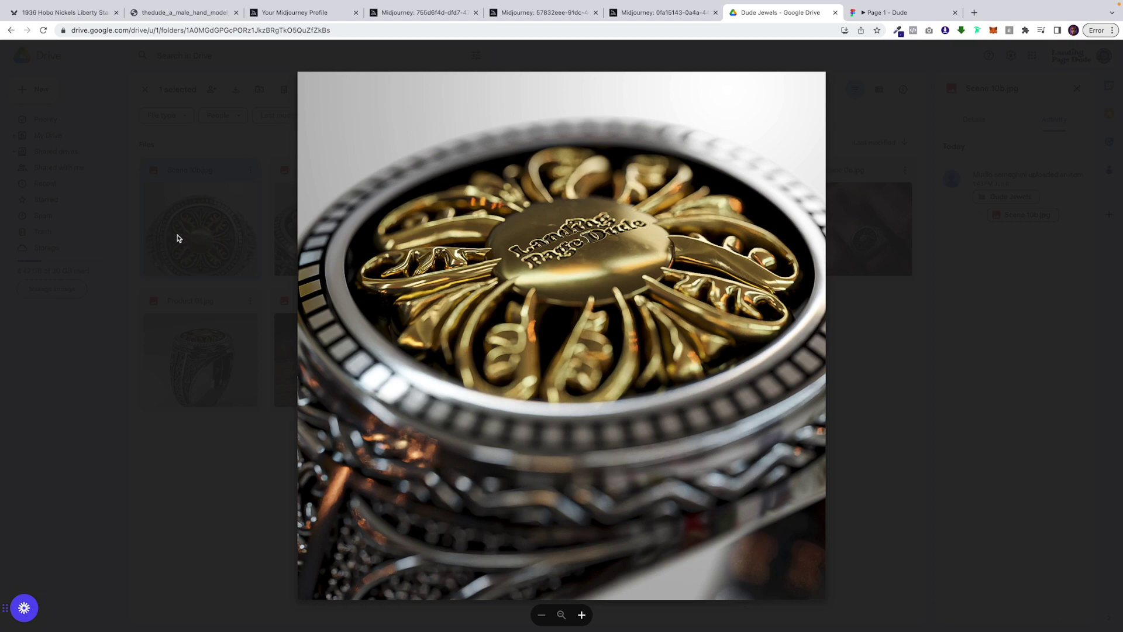
pyautogui.press('Left')
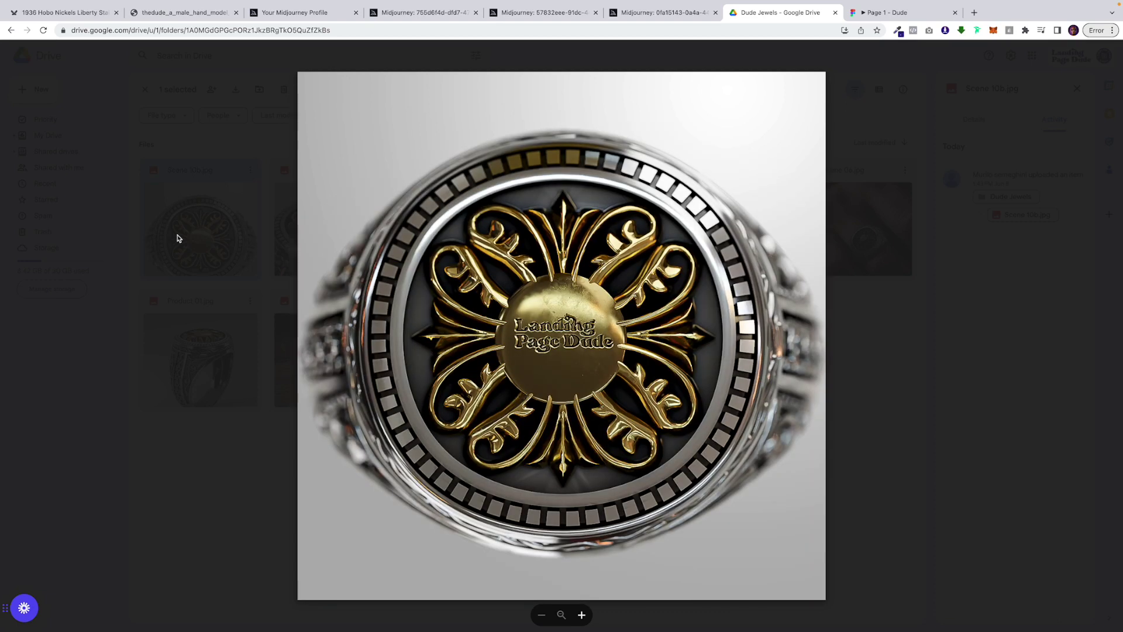
pyautogui.click(81, 12)
pyautogui.click(500, 262)
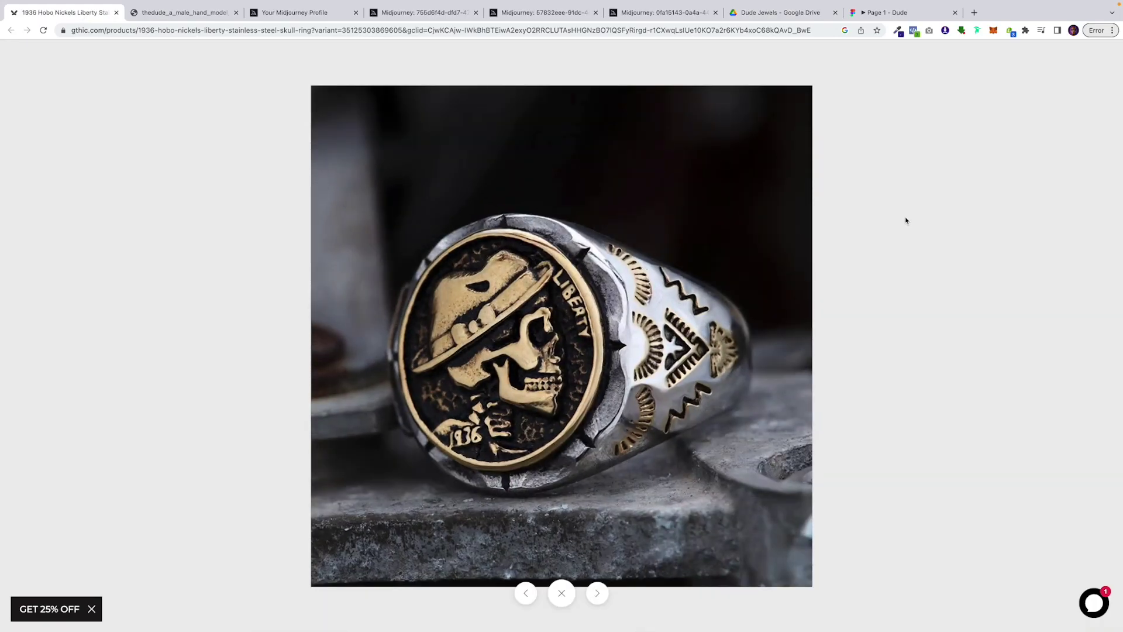
# Advance the Drive preview to Ring 01.mp4 and play the signet ring video.
pyautogui.click(782, 18)
pyautogui.press('Right')
pyautogui.press('Right')
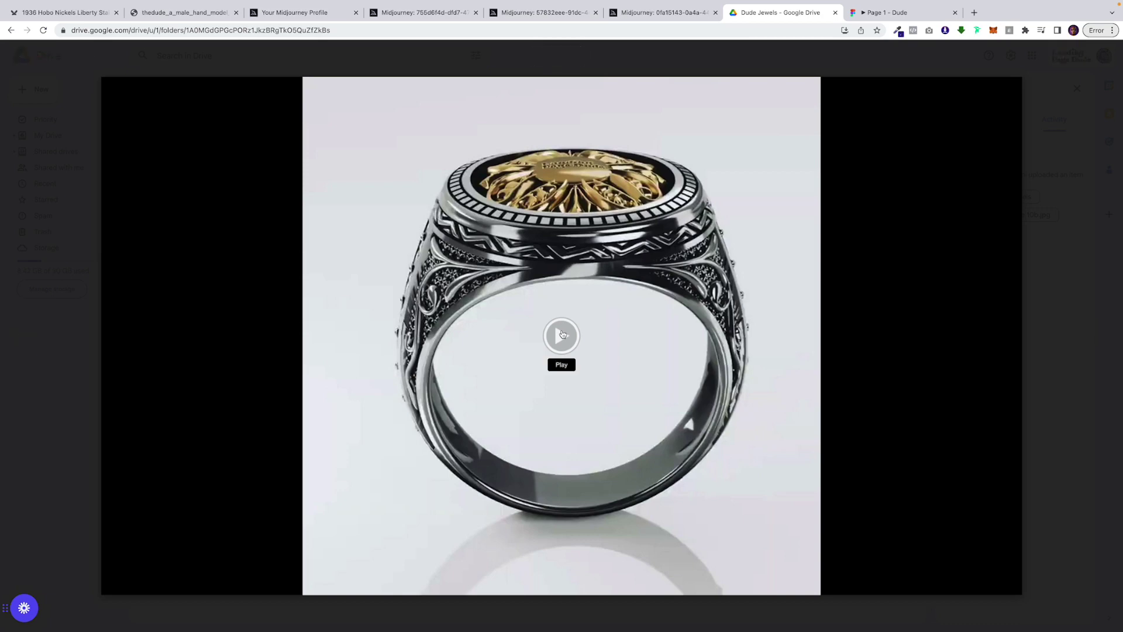
pyautogui.click(562, 334)
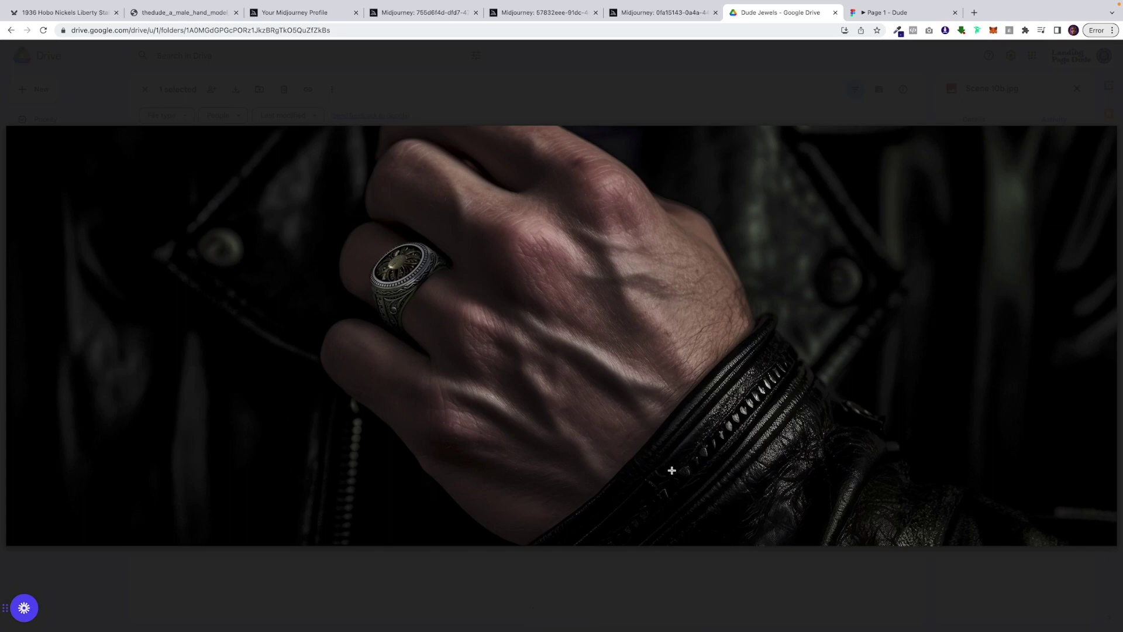
# Step to the hand-on-leather-jacket scene and compare it with the three Midjourney renders.
pyautogui.press('Right')
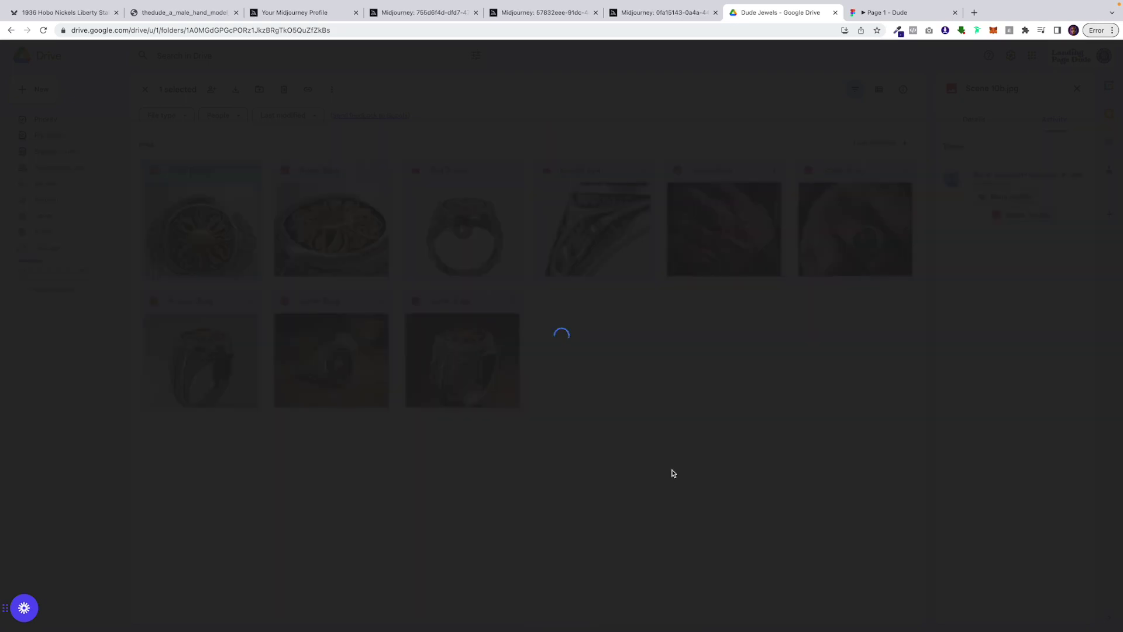
pyautogui.press('Right')
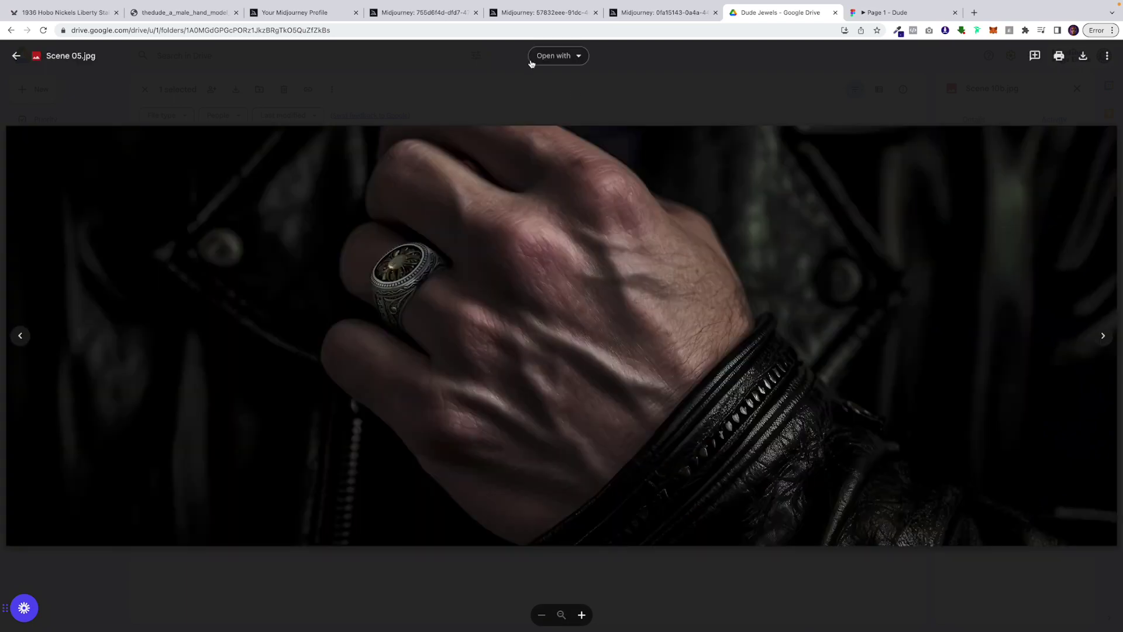
pyautogui.click(406, 20)
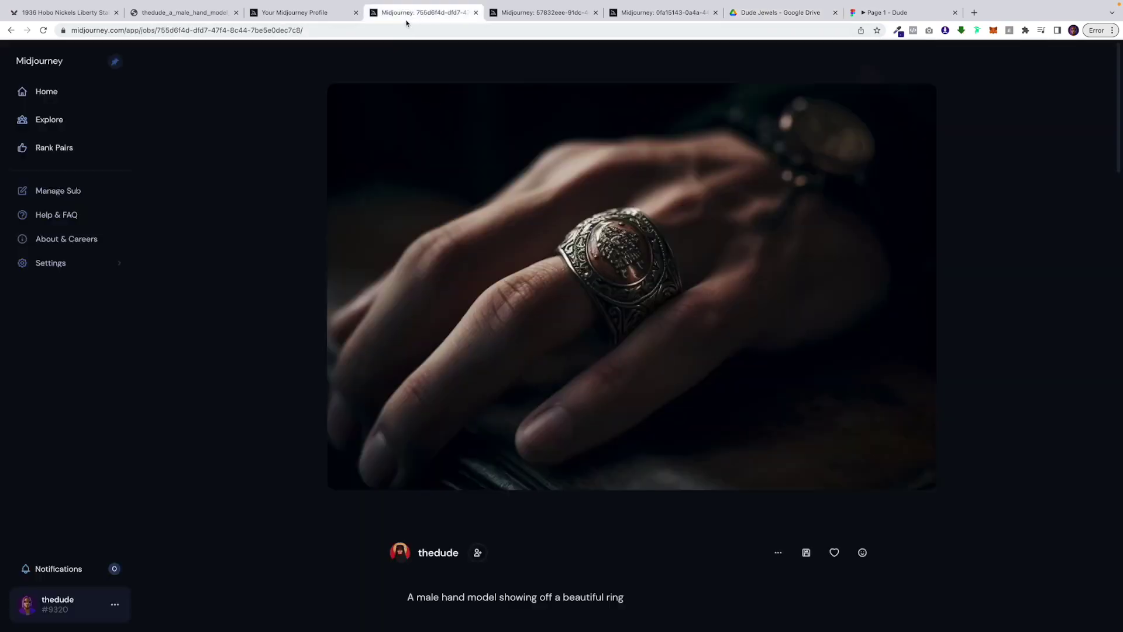
pyautogui.click(532, 13)
pyautogui.click(670, 15)
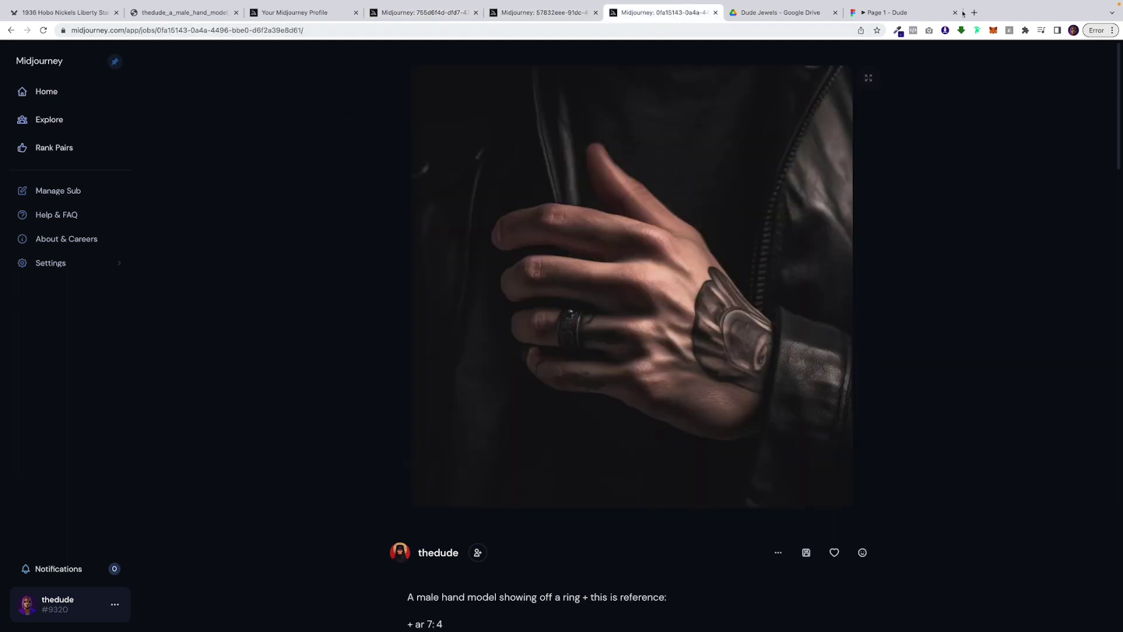
pyautogui.click(792, 13)
# Preview Scene 06 and Product 01, then open Scene 02.jpg, the ring-on-barrel shot.
pyautogui.press('Right')
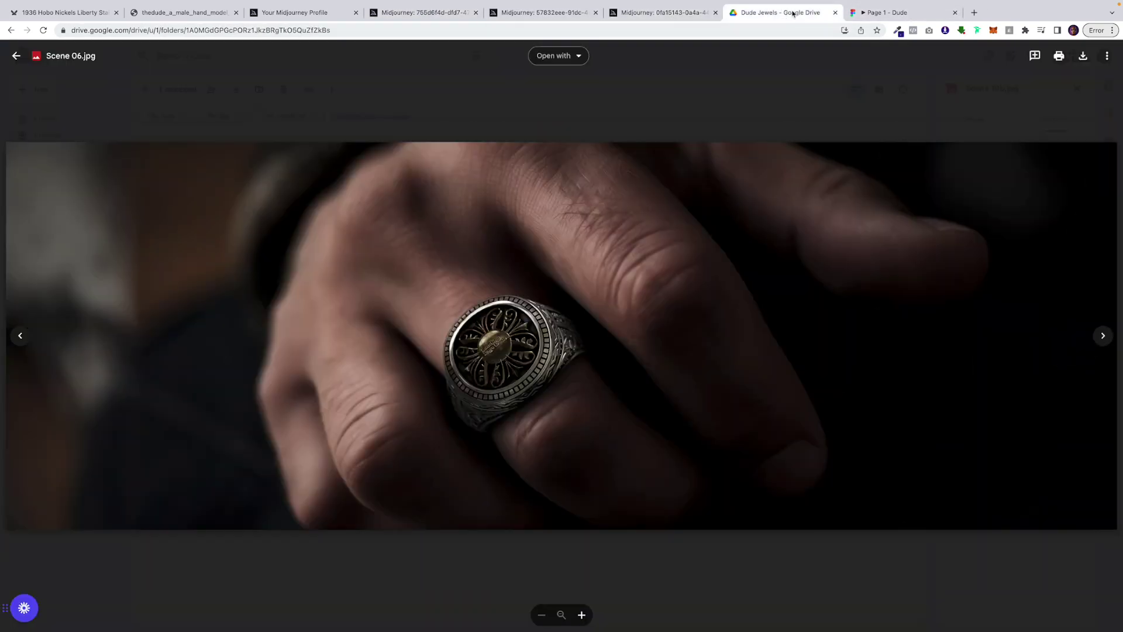
pyautogui.press('Right')
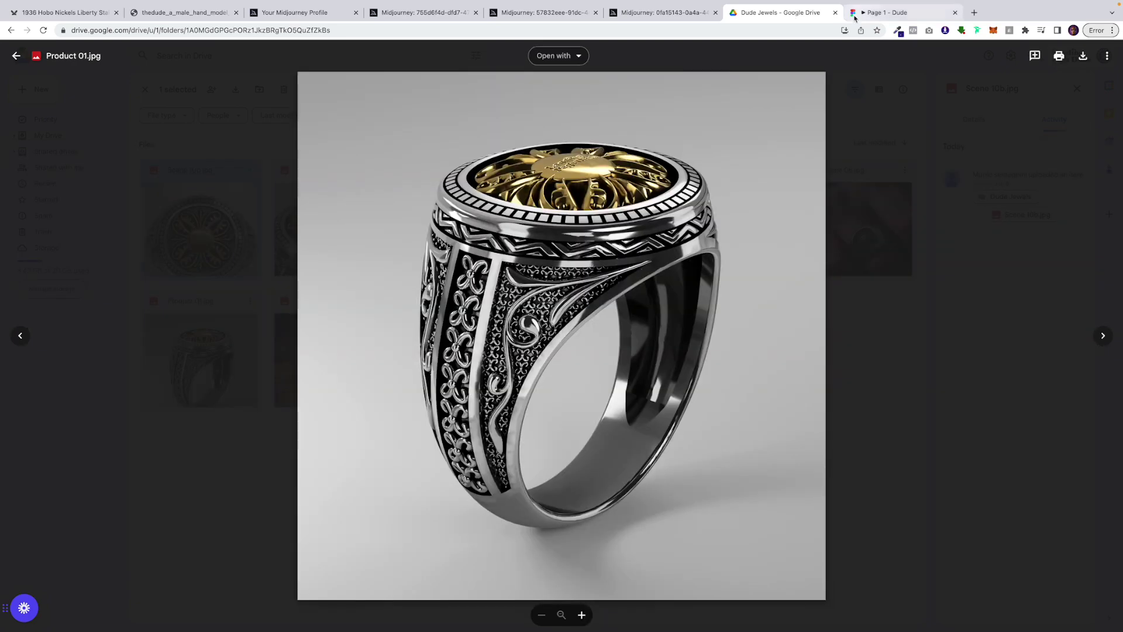
pyautogui.press('Escape')
pyautogui.doubleClick(367, 362)
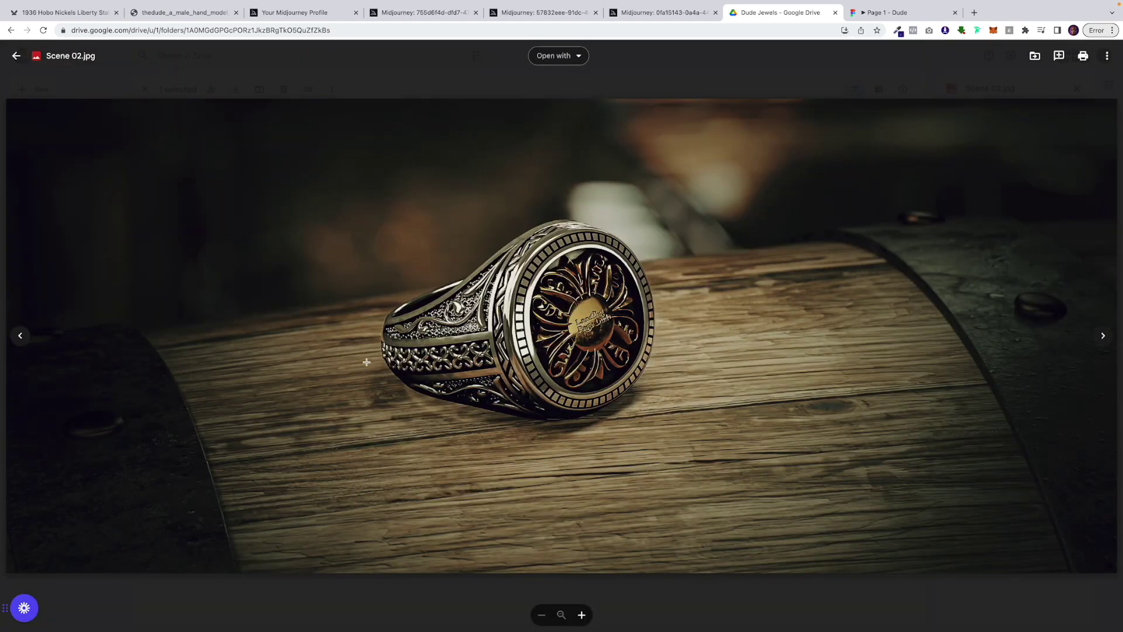
pyautogui.click(67, 13)
# Close the enlarged photo and scroll to Customers Also Viewed, including Tree of Life Signet.
pyautogui.click(589, 263)
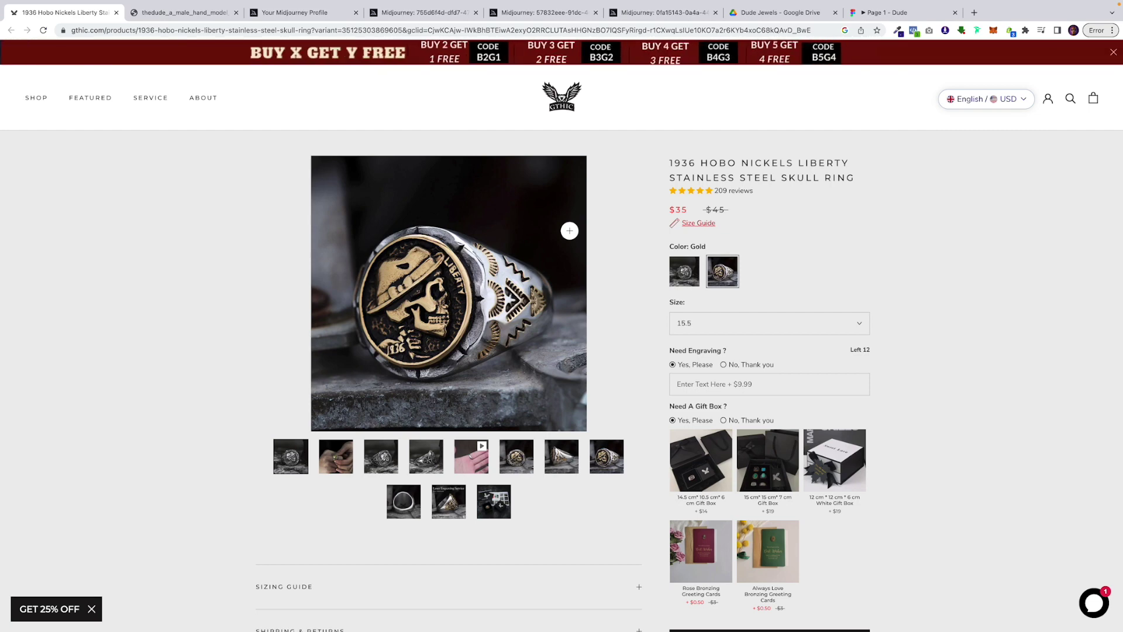
pyautogui.scroll(-20, 708, 400)
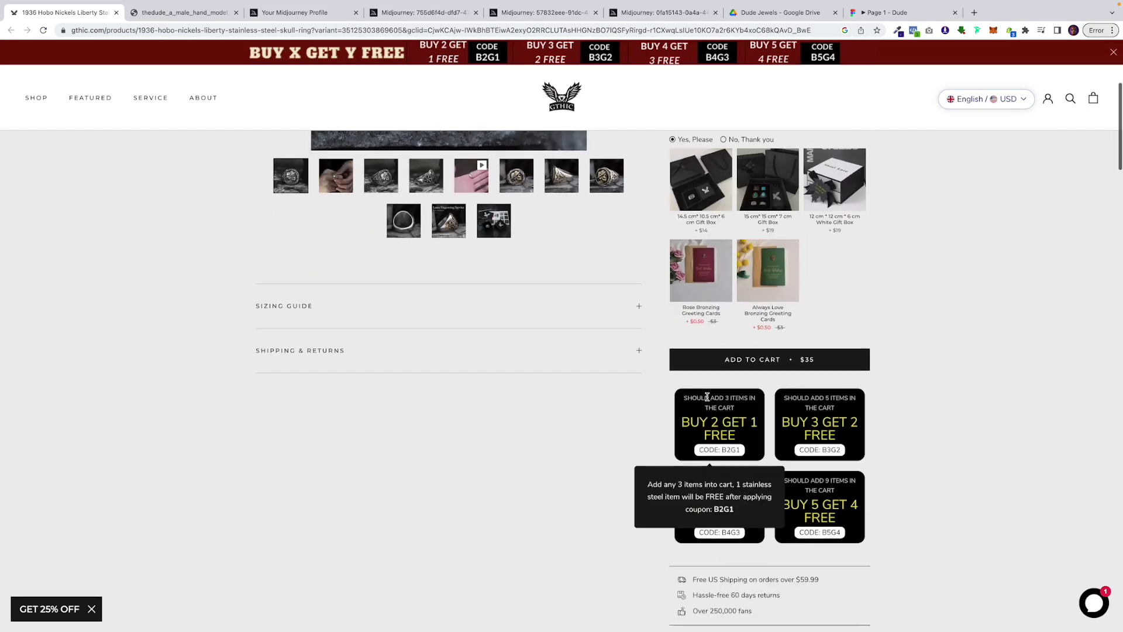
pyautogui.scroll(-5, 707, 401)
pyautogui.scroll(20, 707, 400)
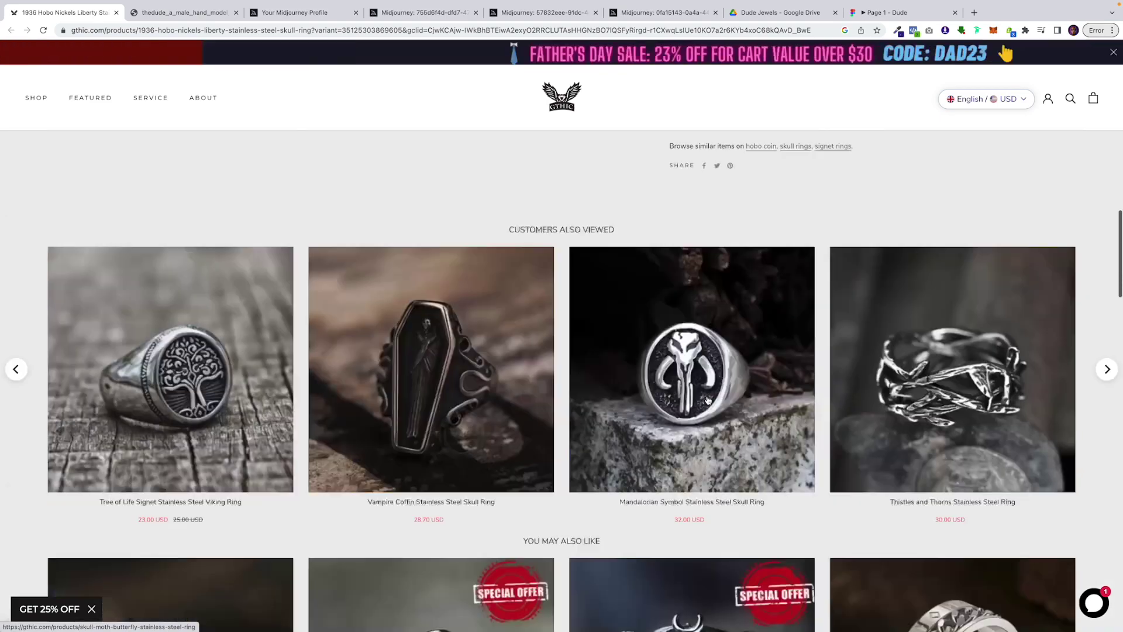
# Scroll through the Figma Sons of Anarchy Ring prototype's gallery, $420 price and ring sizes.
pyautogui.click(889, 12)
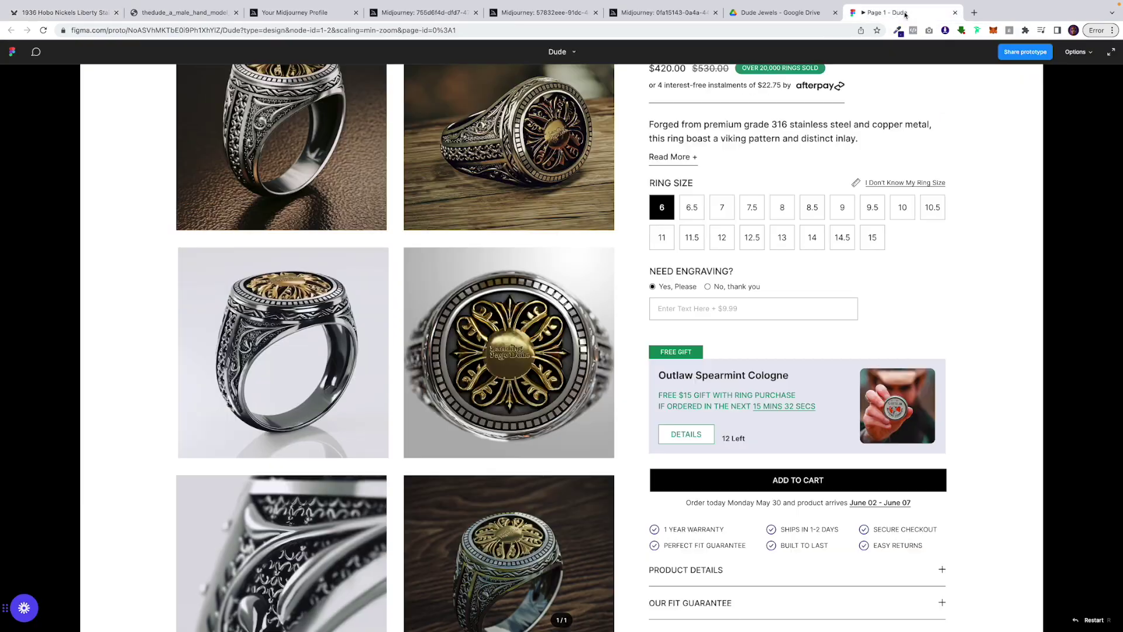
pyautogui.scroll(2, 626, 264)
pyautogui.scroll(3, 626, 264)
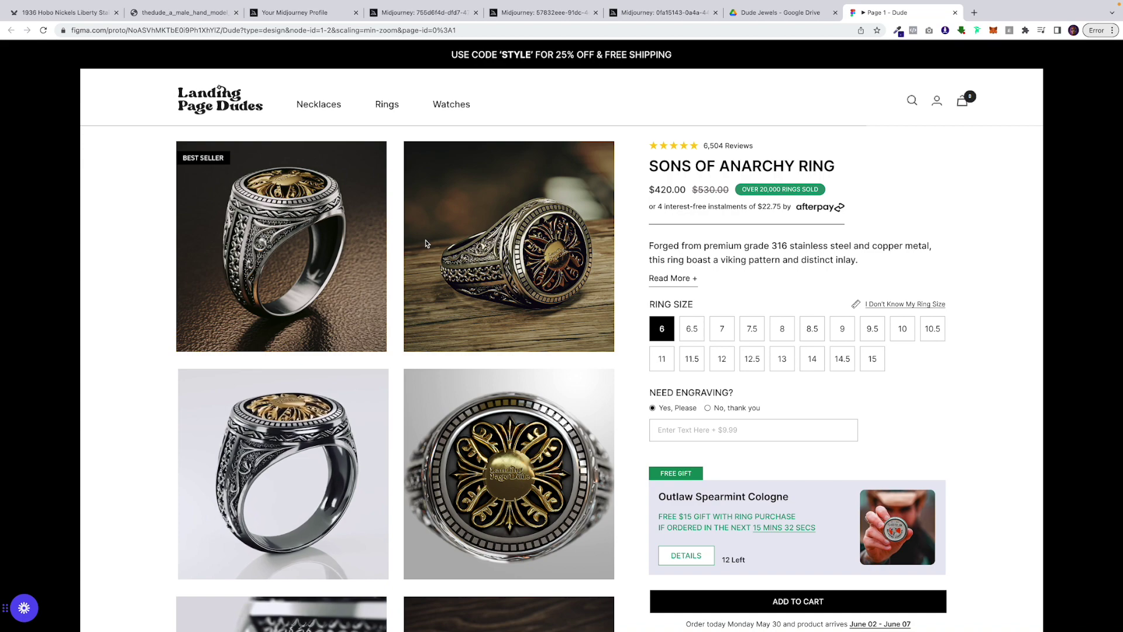
pyautogui.scroll(-3, 426, 240)
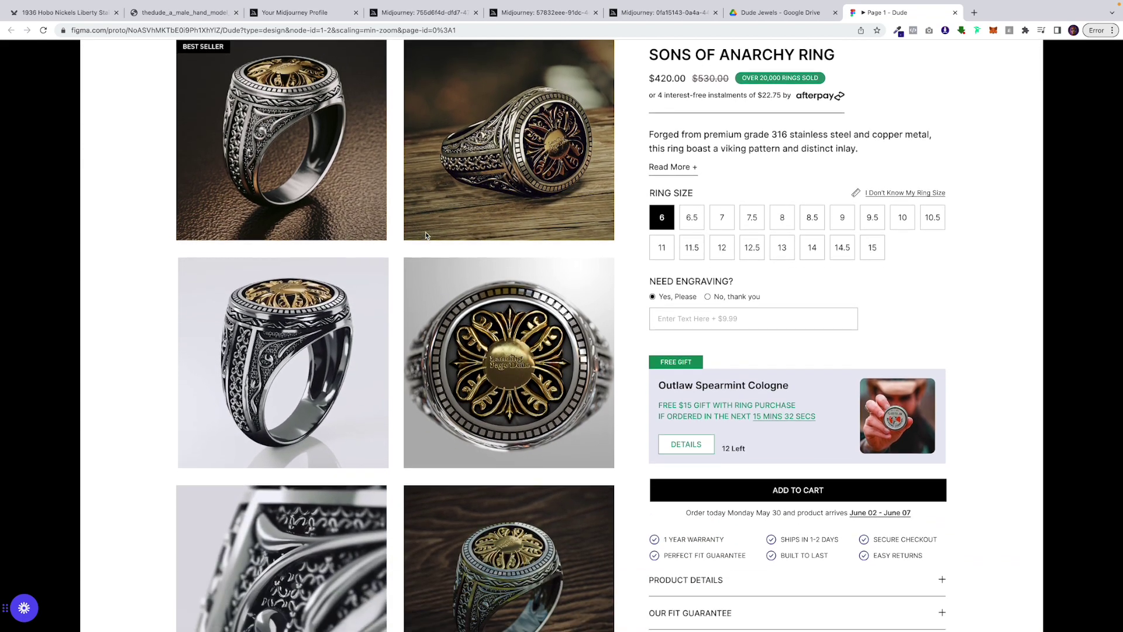
pyautogui.scroll(4, 425, 234)
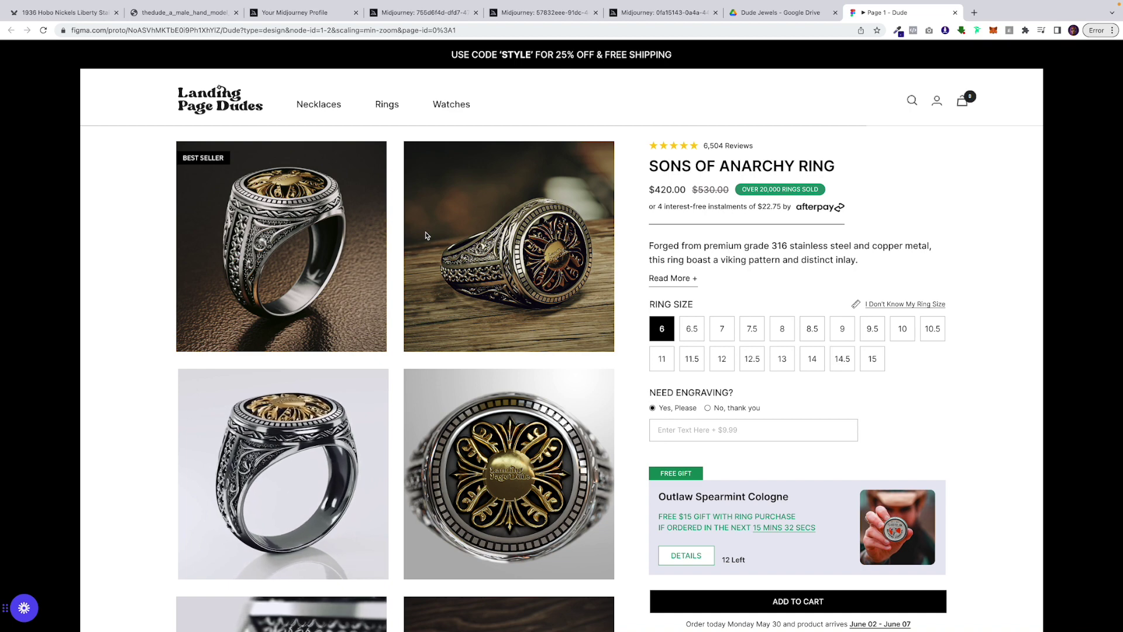
pyautogui.scroll(-1, 426, 236)
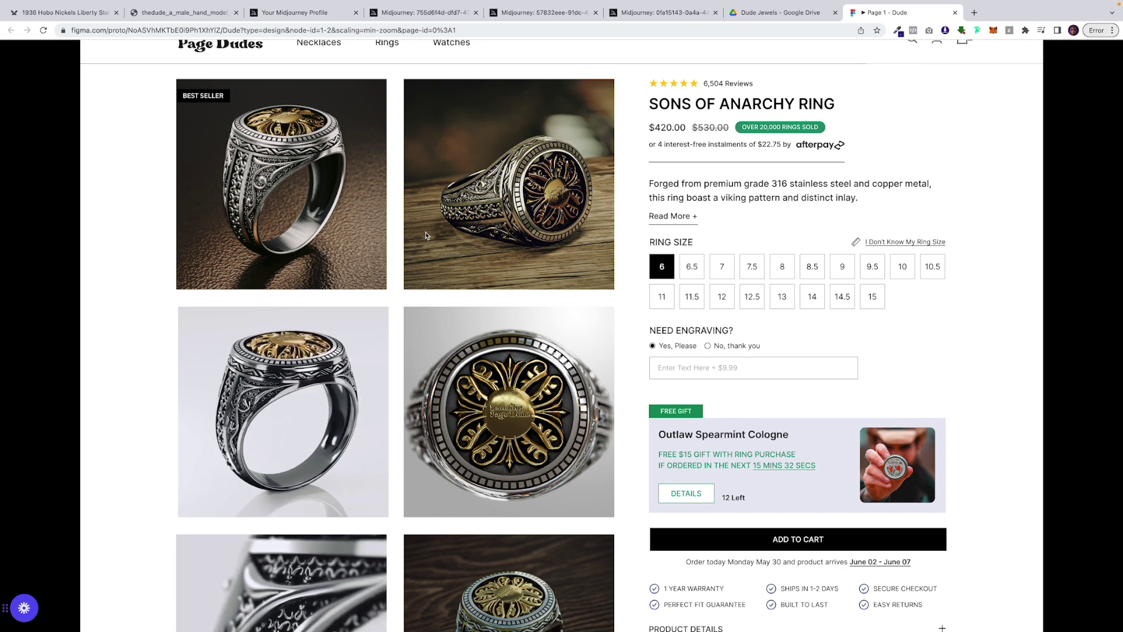
pyautogui.scroll(-1, 394, 258)
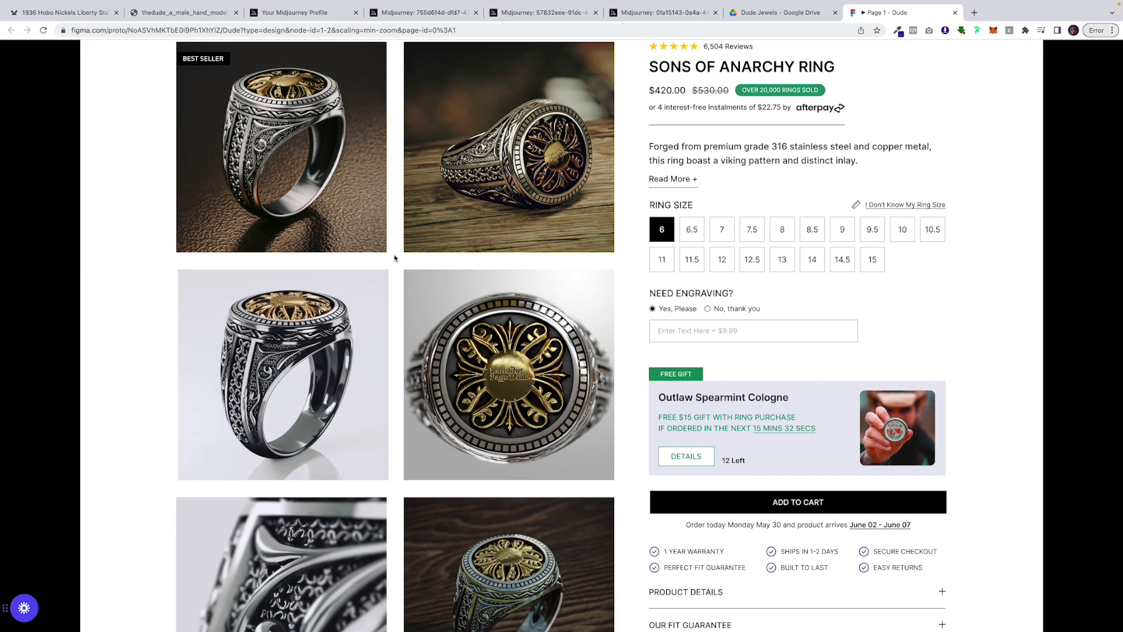
pyautogui.scroll(2, 394, 258)
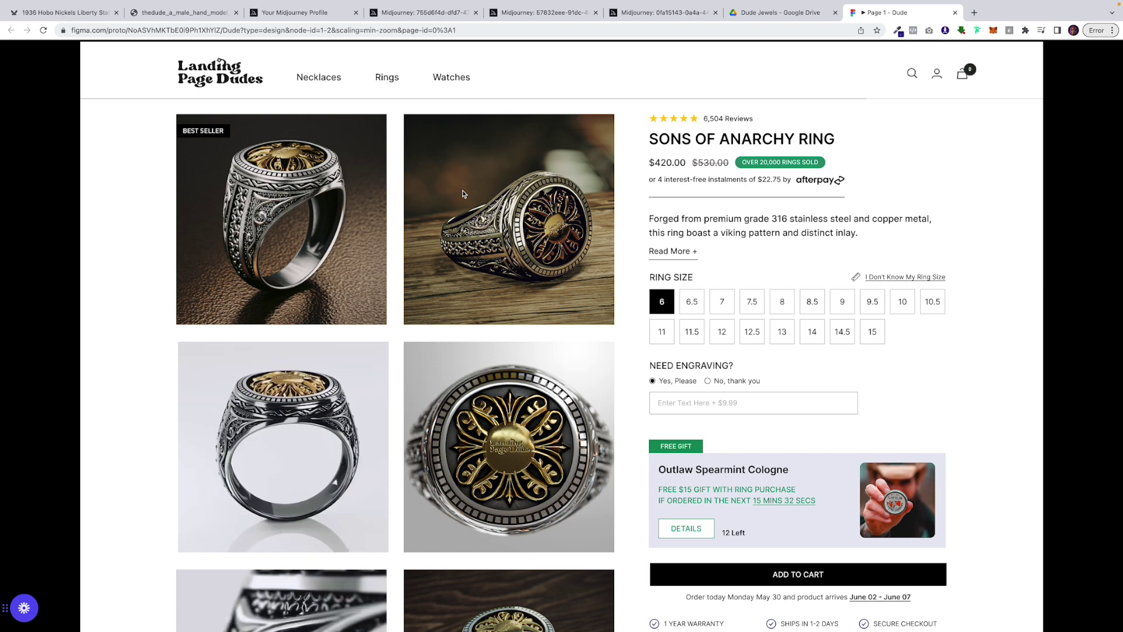
pyautogui.click(64, 12)
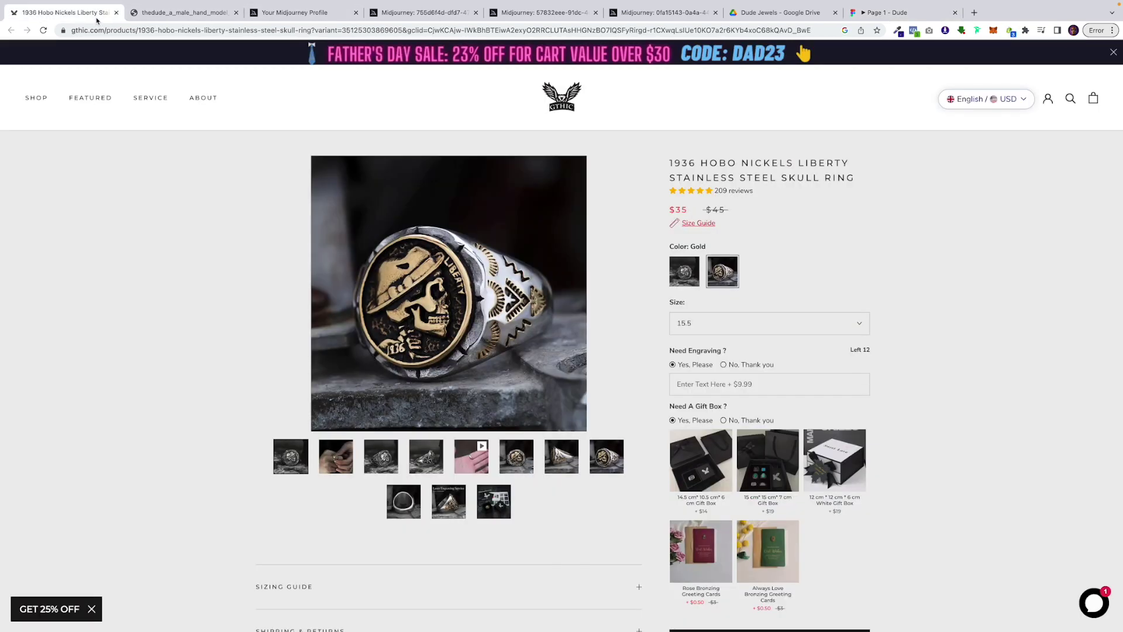
pyautogui.click(736, 328)
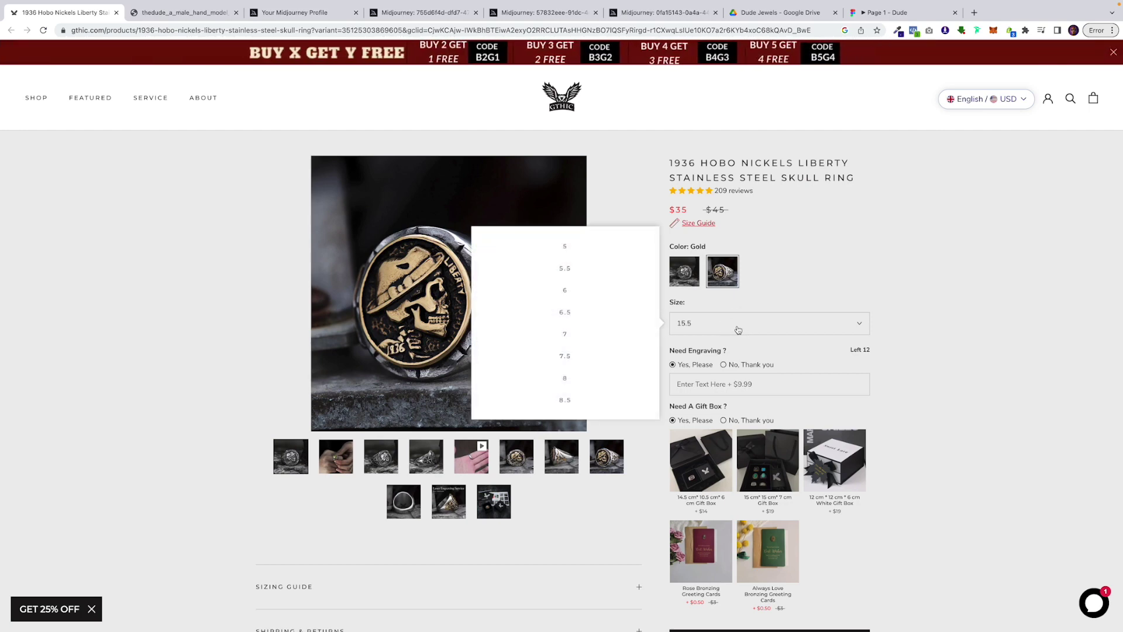
pyautogui.click(912, 13)
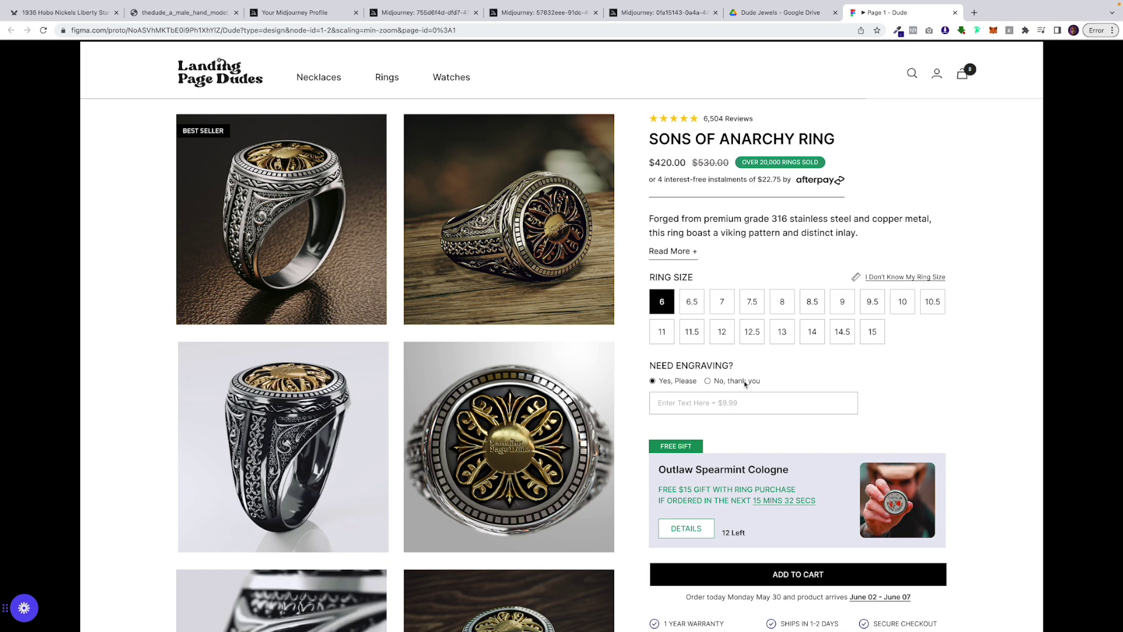
# Scroll the prototype's ring gallery and purchase accordions, including sideways through gallery images.
pyautogui.scroll(-1, 745, 384)
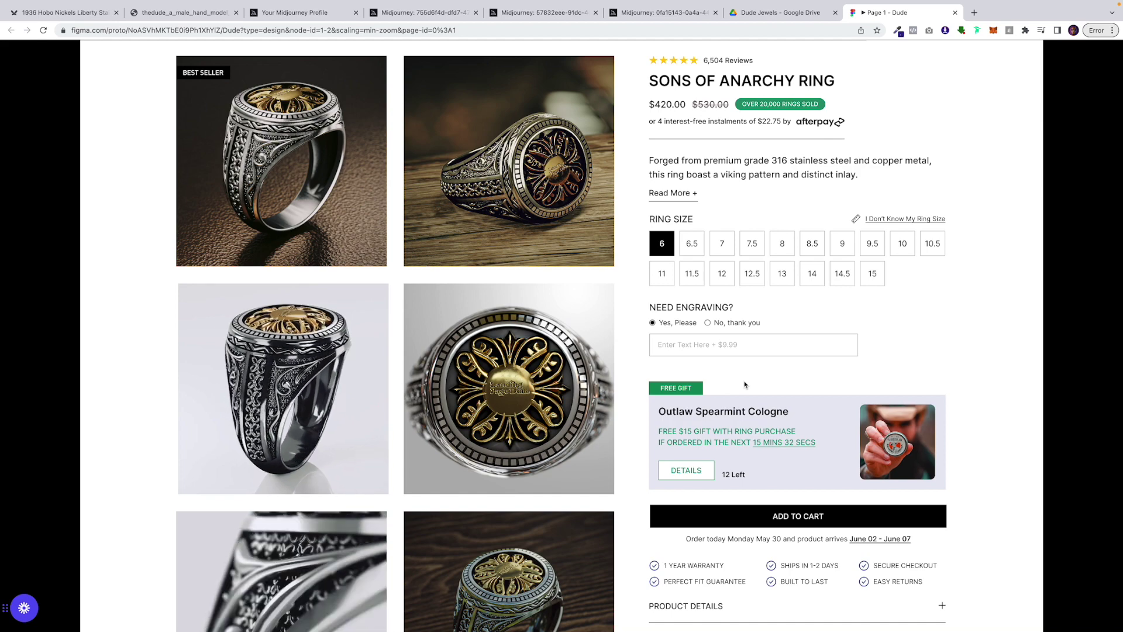
pyautogui.scroll(-1, 745, 383)
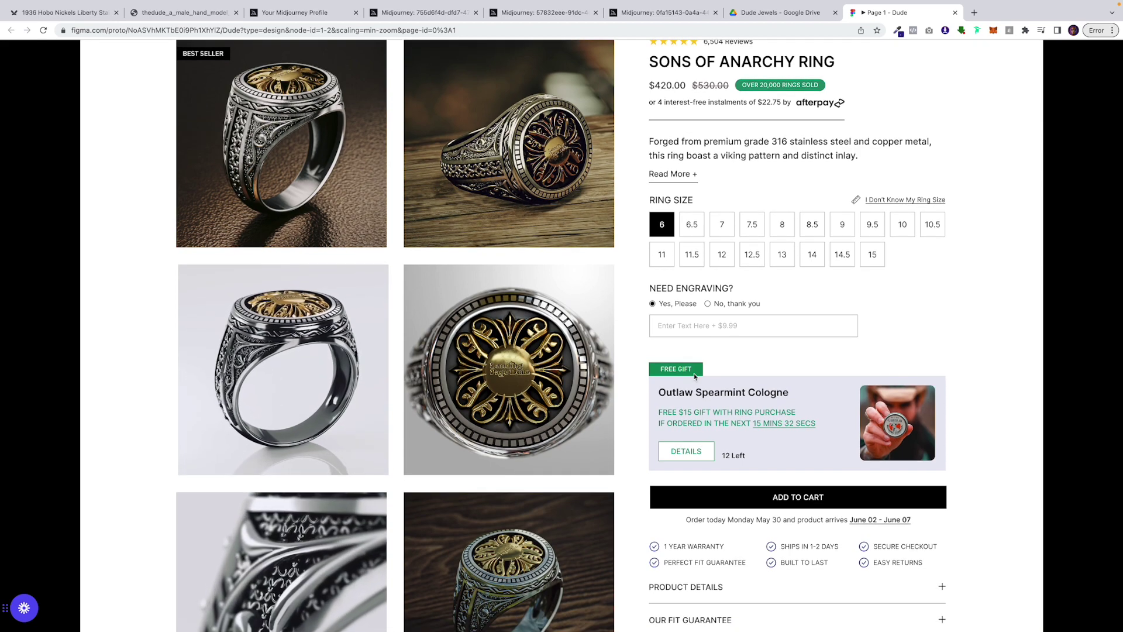
pyautogui.scroll(5, 693, 374)
pyautogui.scroll(-3, 694, 376)
pyautogui.hscroll(3, 694, 376)
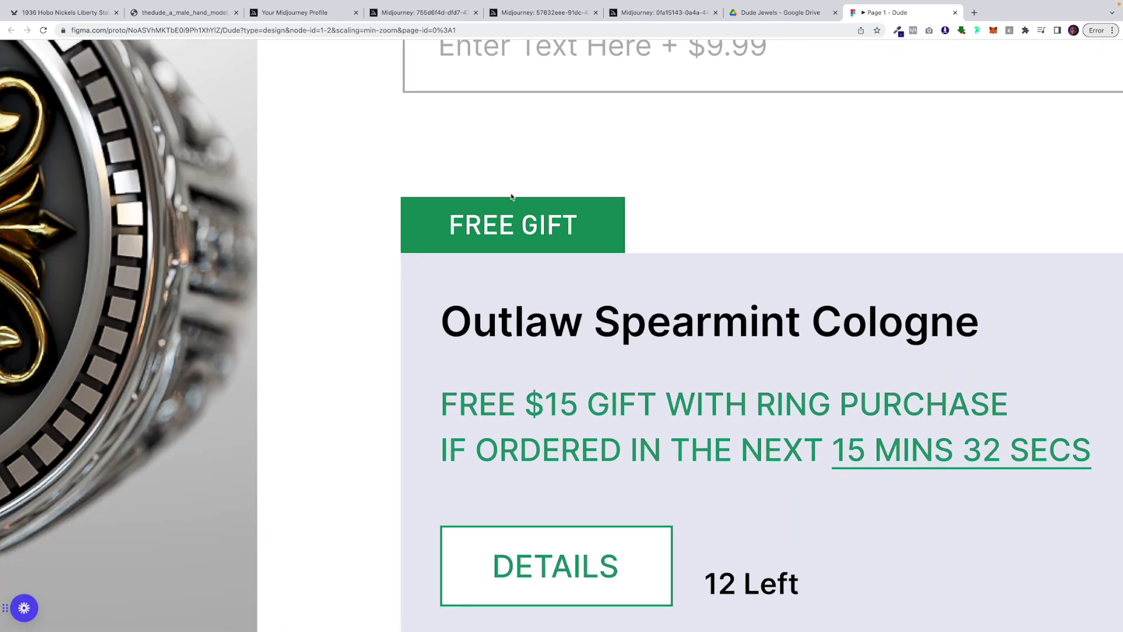
pyautogui.scroll(-2, 524, 225)
pyautogui.hscroll(2, 524, 226)
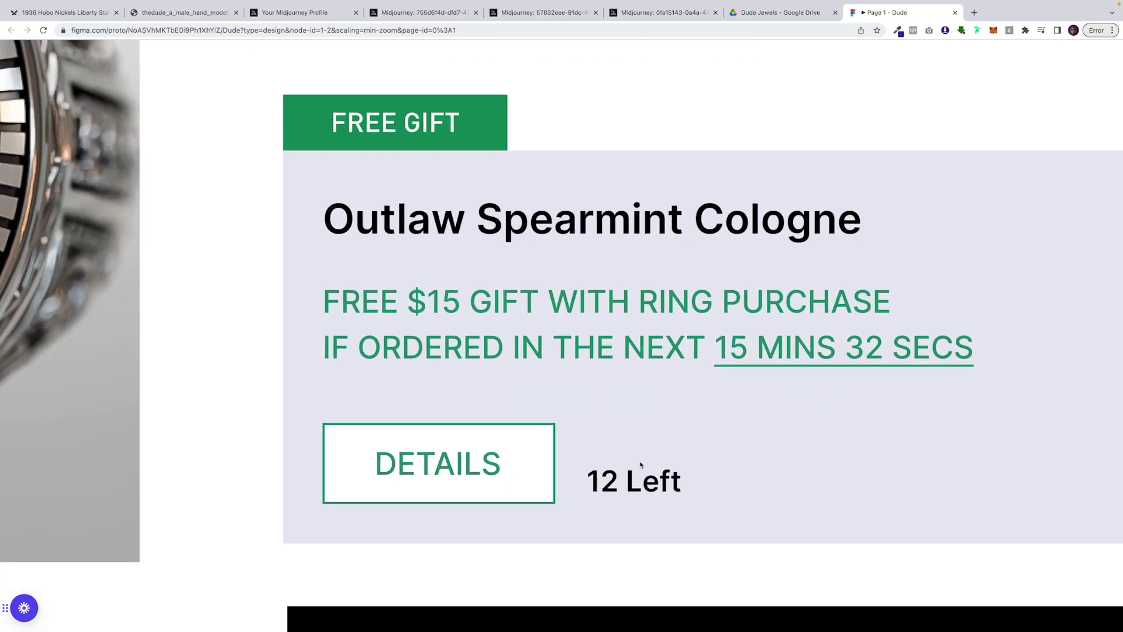
pyautogui.hscroll(4, 640, 464)
pyautogui.scroll(-5, 641, 464)
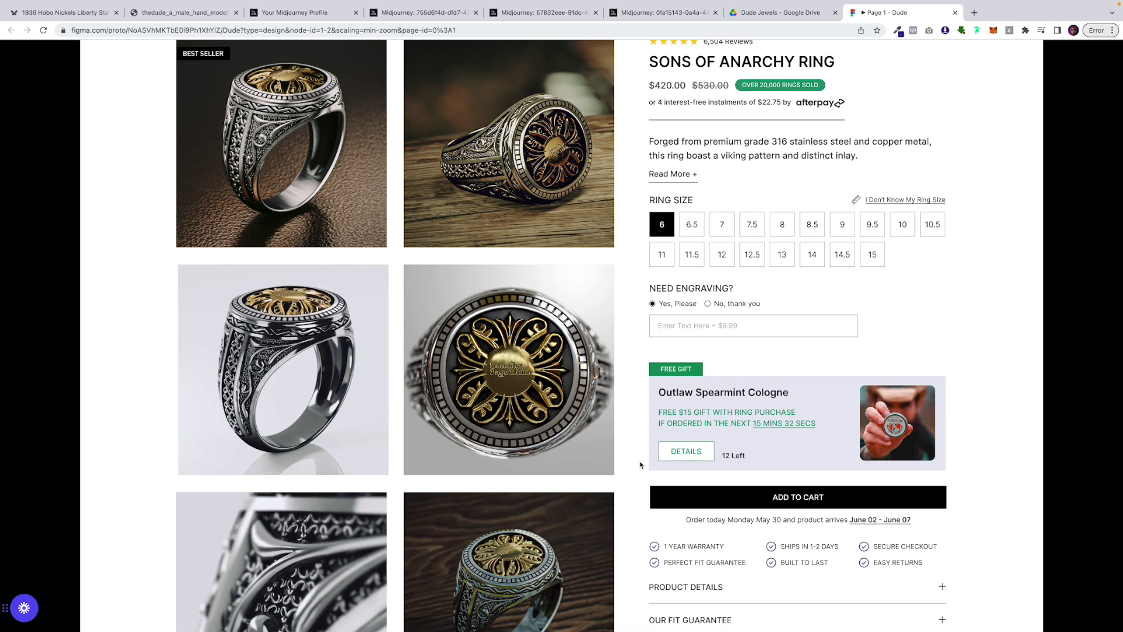
pyautogui.scroll(-3, 817, 489)
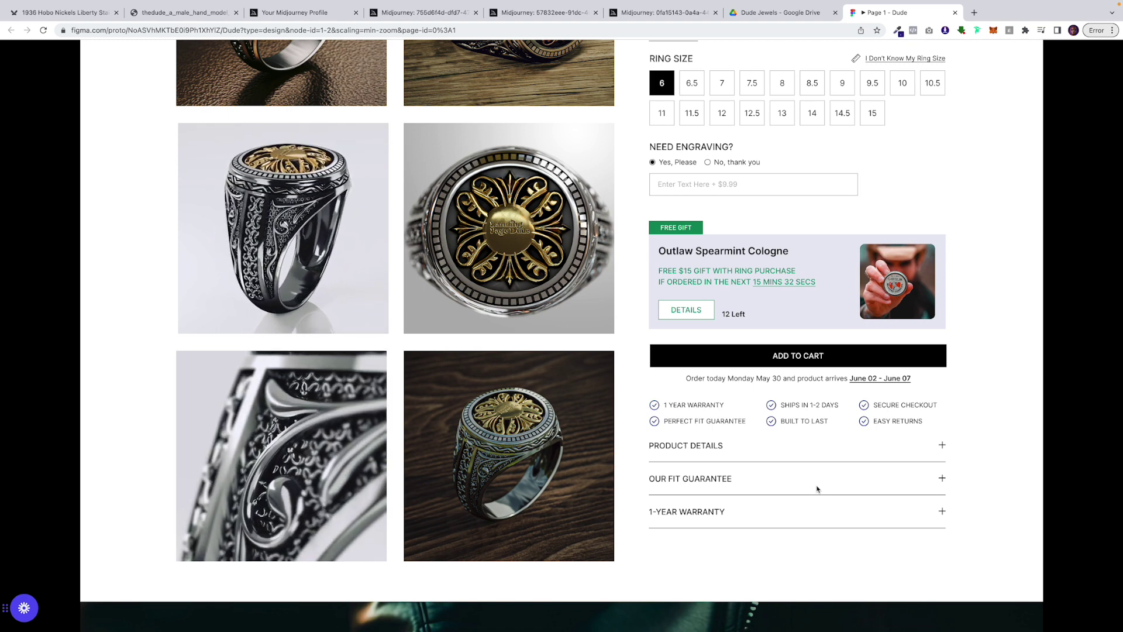
pyautogui.scroll(5, 817, 488)
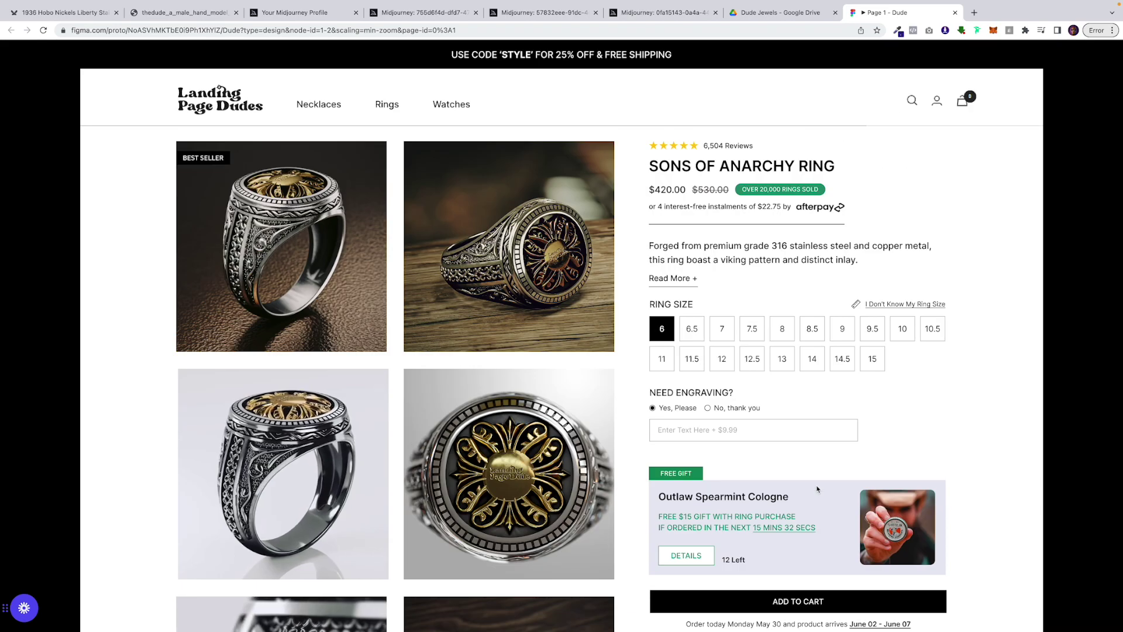
pyautogui.scroll(-8, 729, 365)
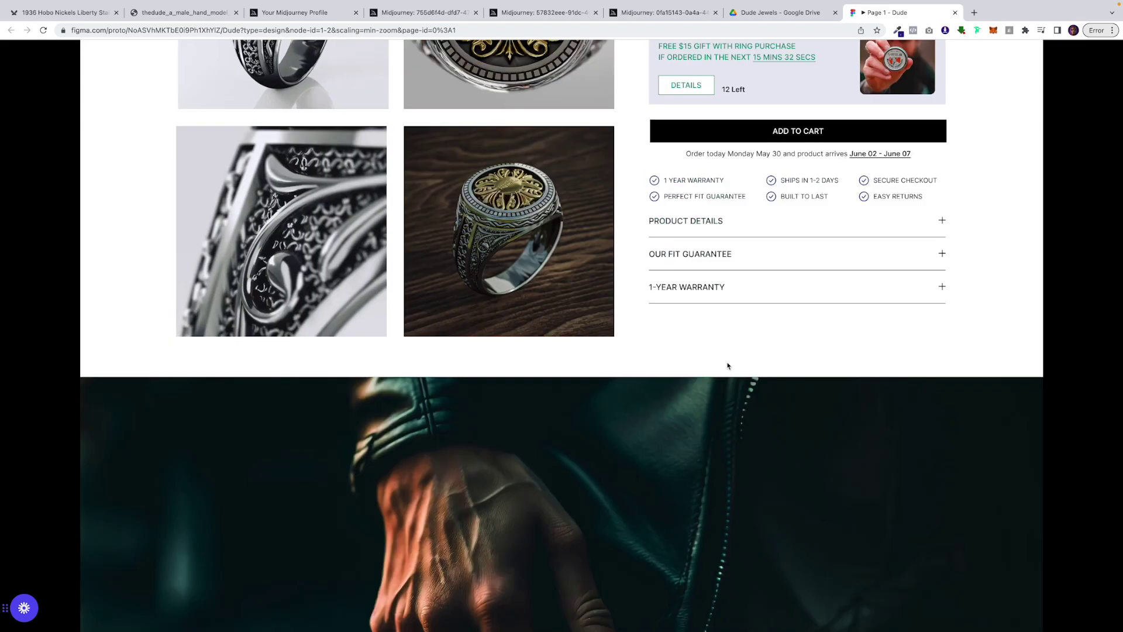
pyautogui.scroll(8, 728, 365)
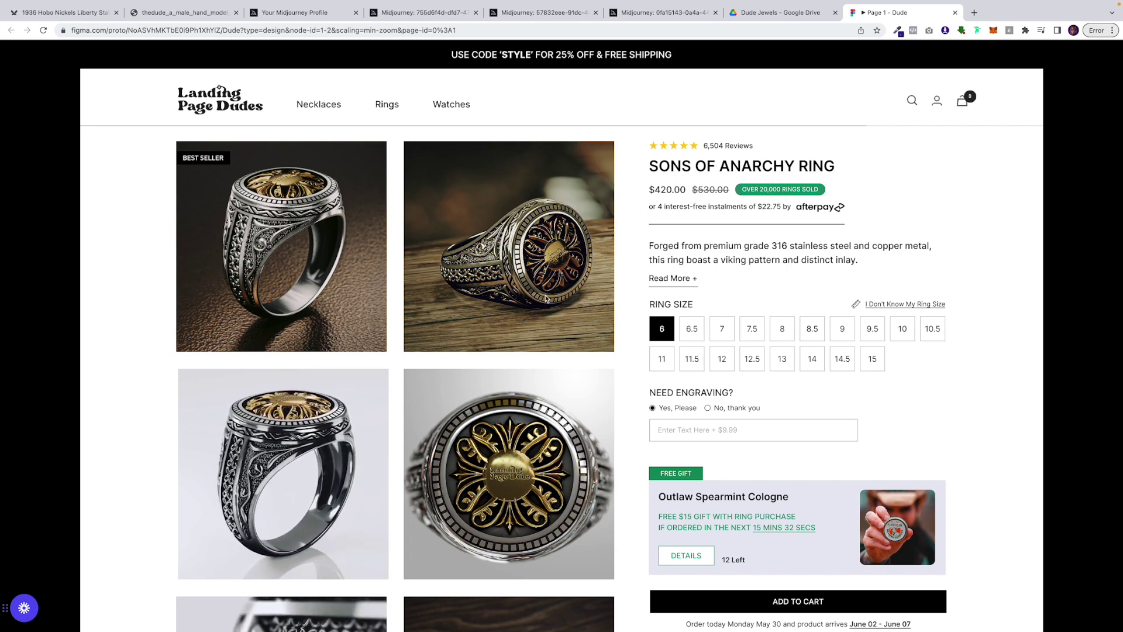
pyautogui.scroll(-1, 443, 263)
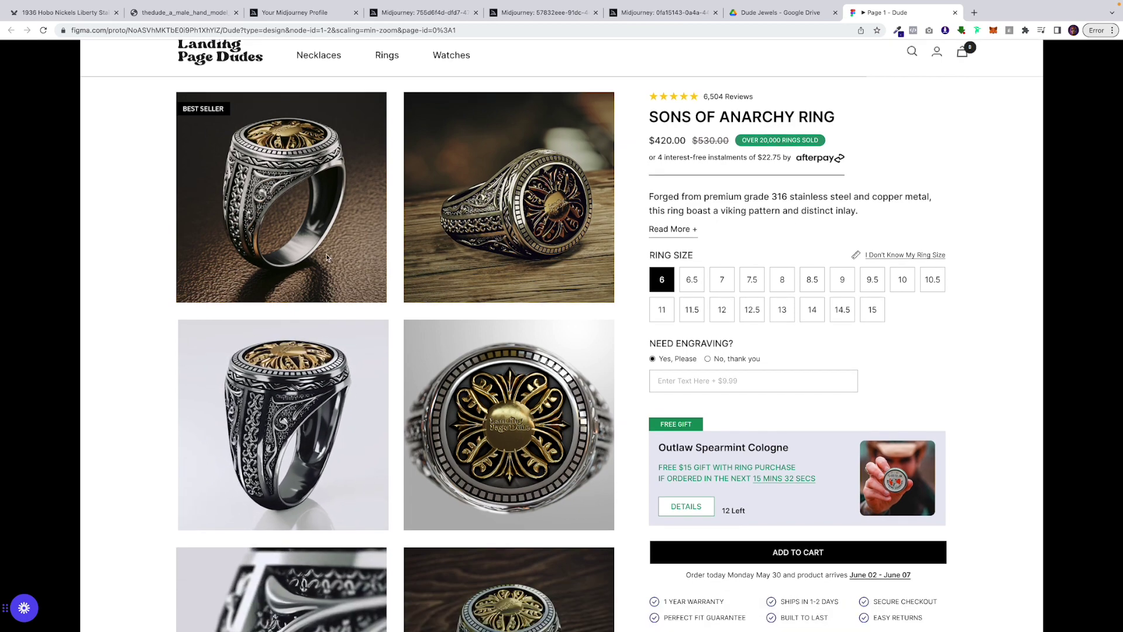
# Open and close the close-up ring video, then glance at the competitor's skull ring page.
pyautogui.click(280, 199)
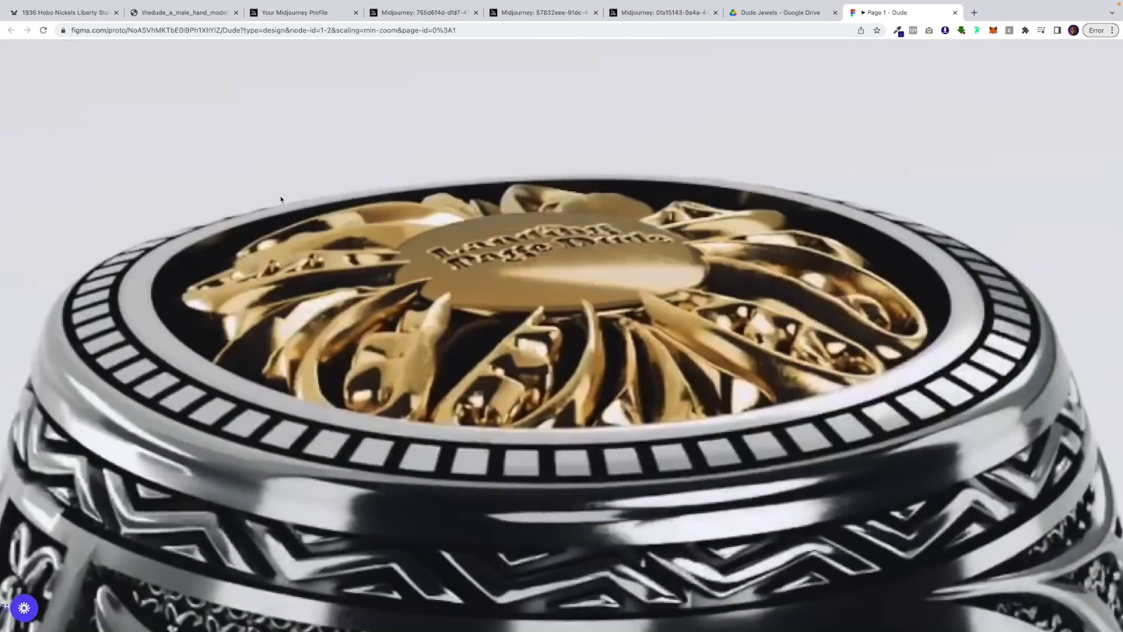
pyautogui.click(281, 199)
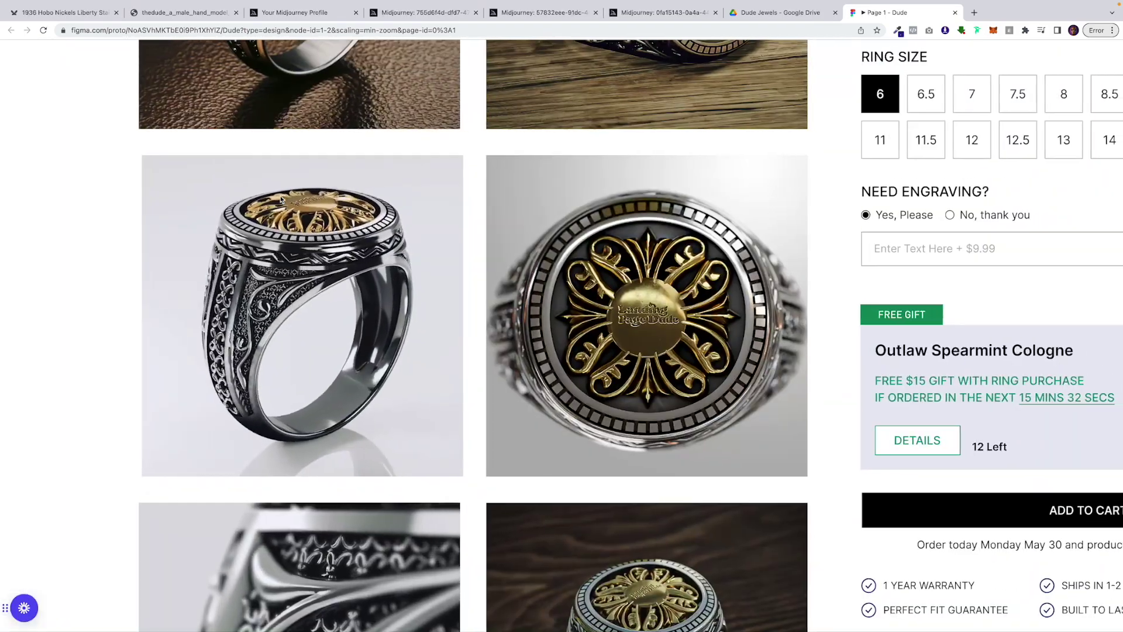
pyautogui.scroll(-4, 329, 300)
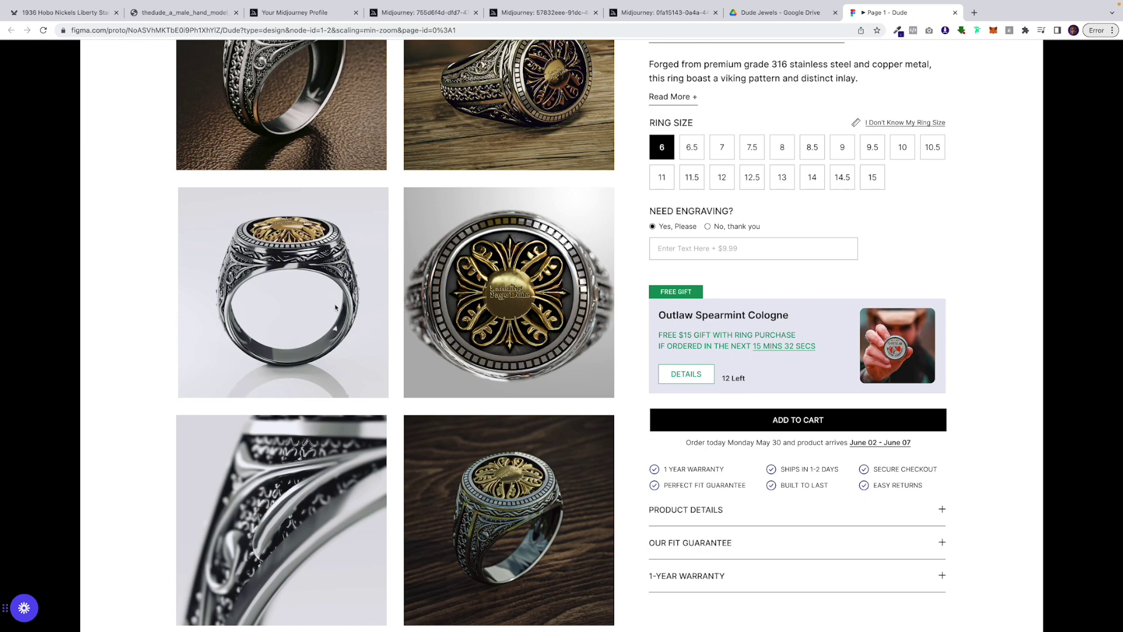
pyautogui.click(65, 12)
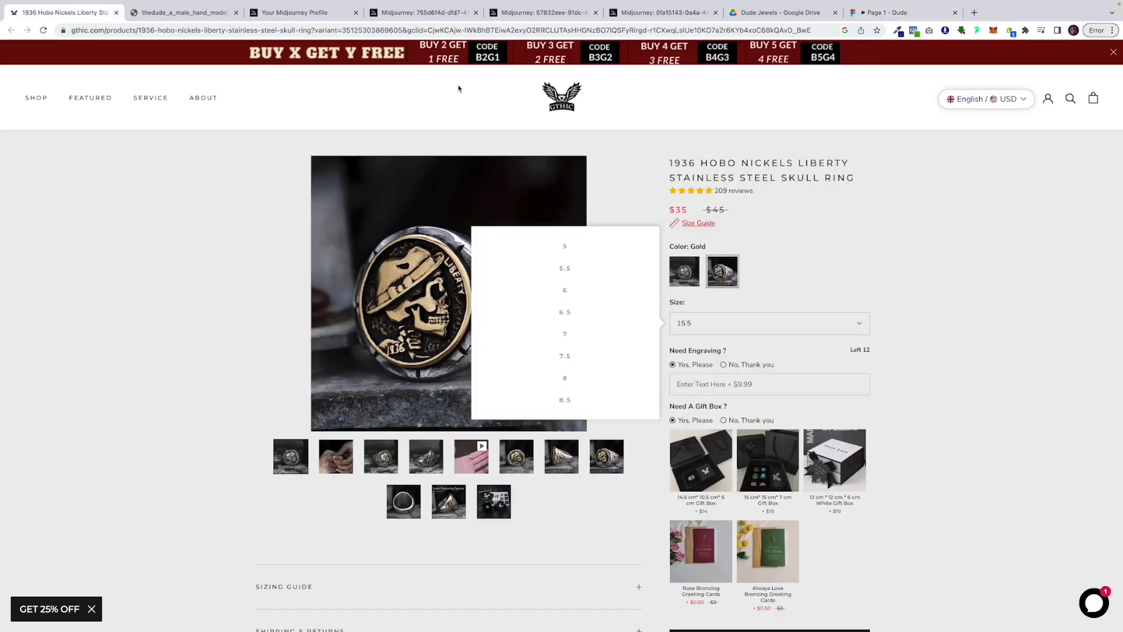
pyautogui.click(895, 14)
# Scroll down the prototype to the full-width hand-on-leather-jacket ring banner.
pyautogui.scroll(2, 518, 290)
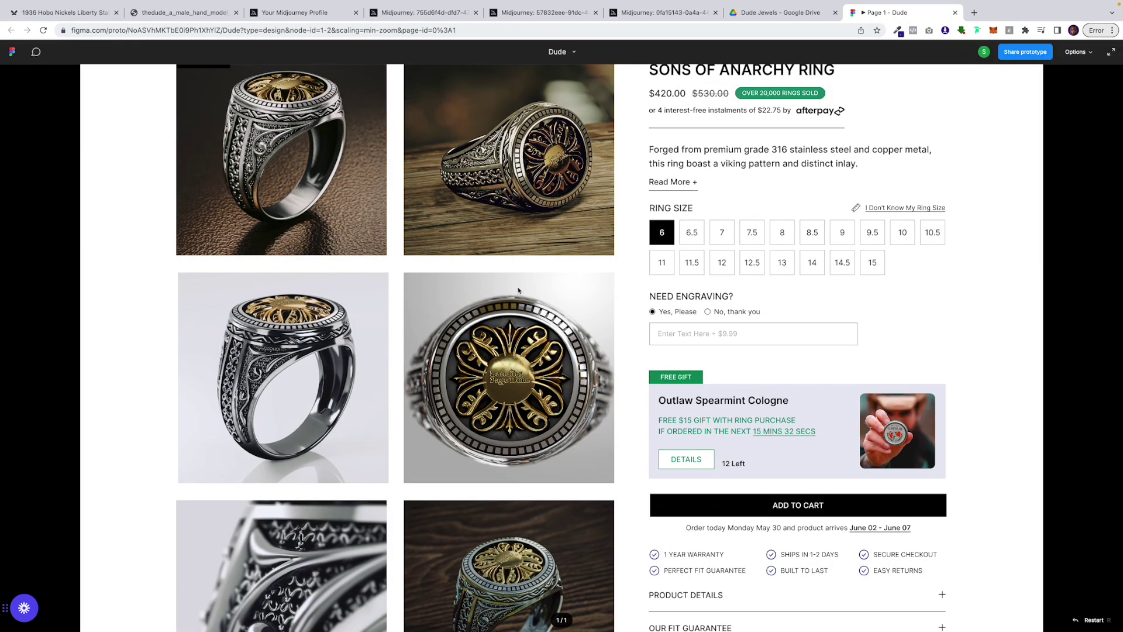
pyautogui.scroll(-1, 556, 363)
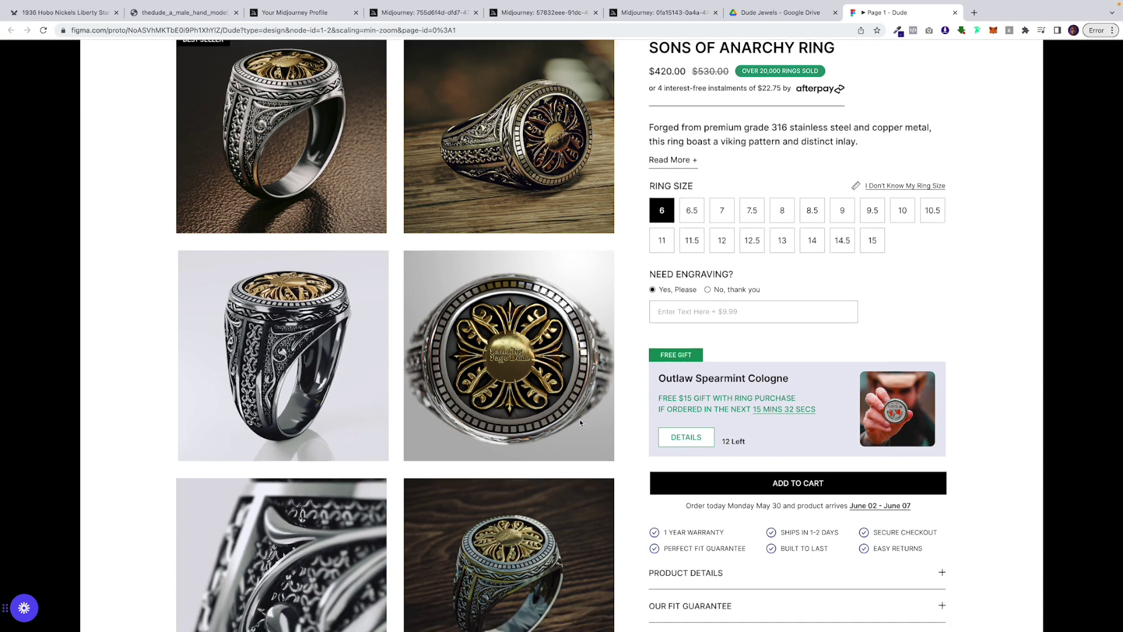
pyautogui.scroll(2, 581, 422)
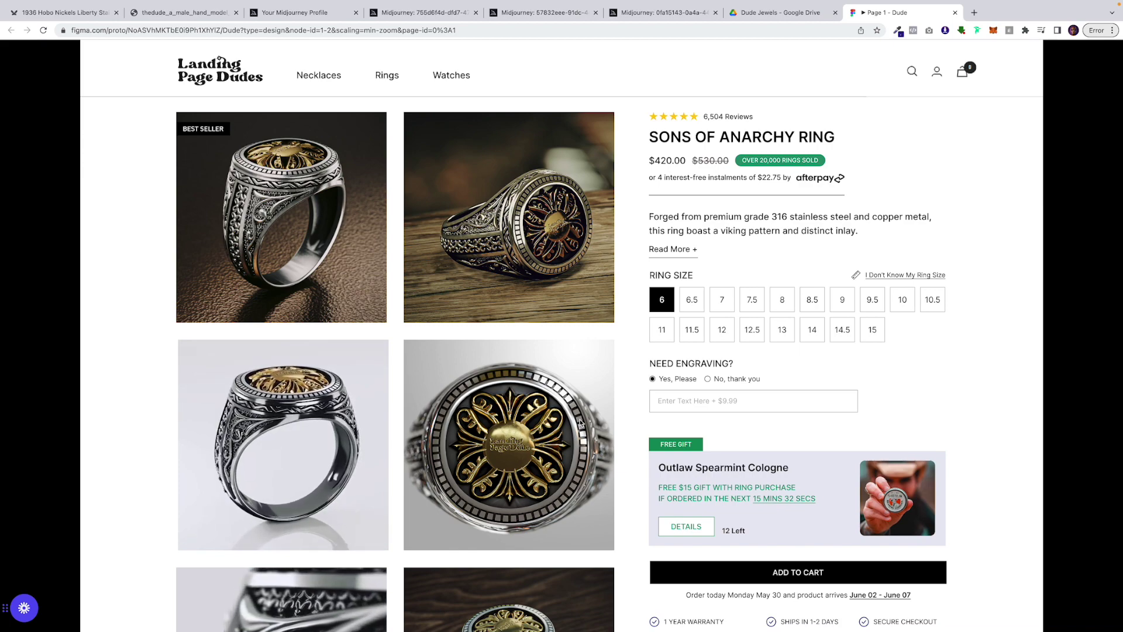
pyautogui.scroll(-6, 580, 422)
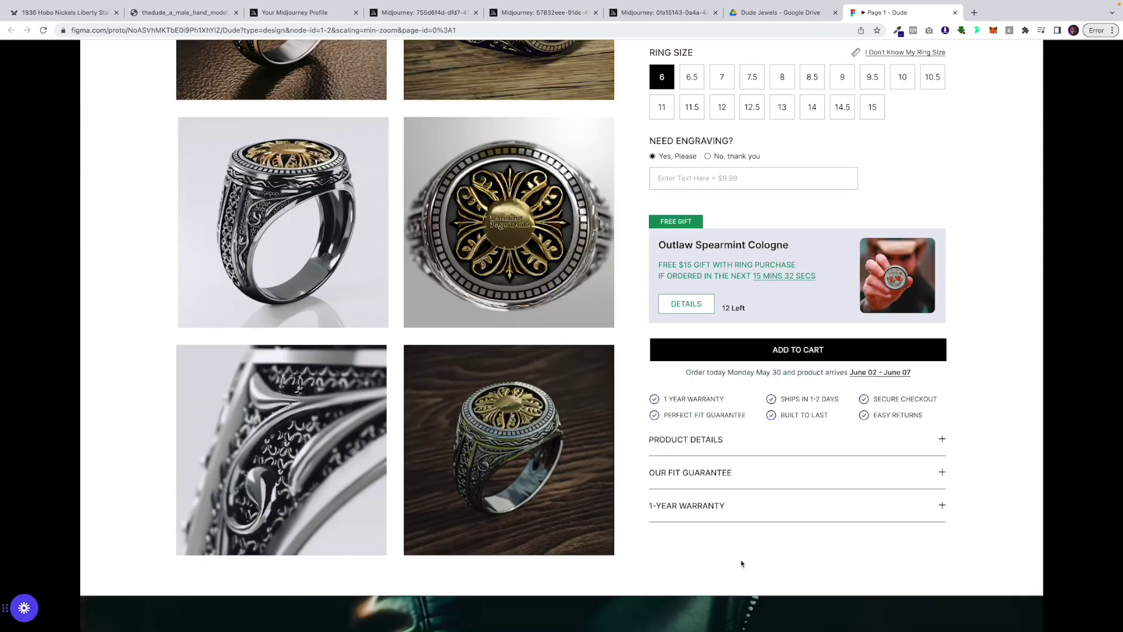
pyautogui.scroll(-5, 741, 563)
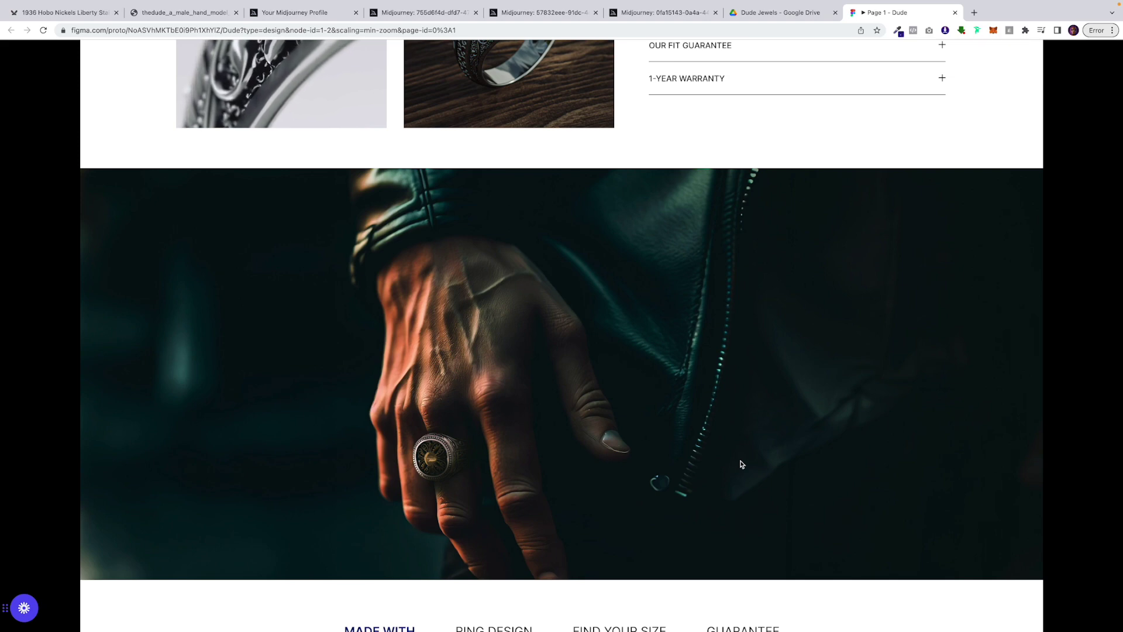
# Scroll the prototype back up to the product header and down again.
pyautogui.scroll(-1, 687, 405)
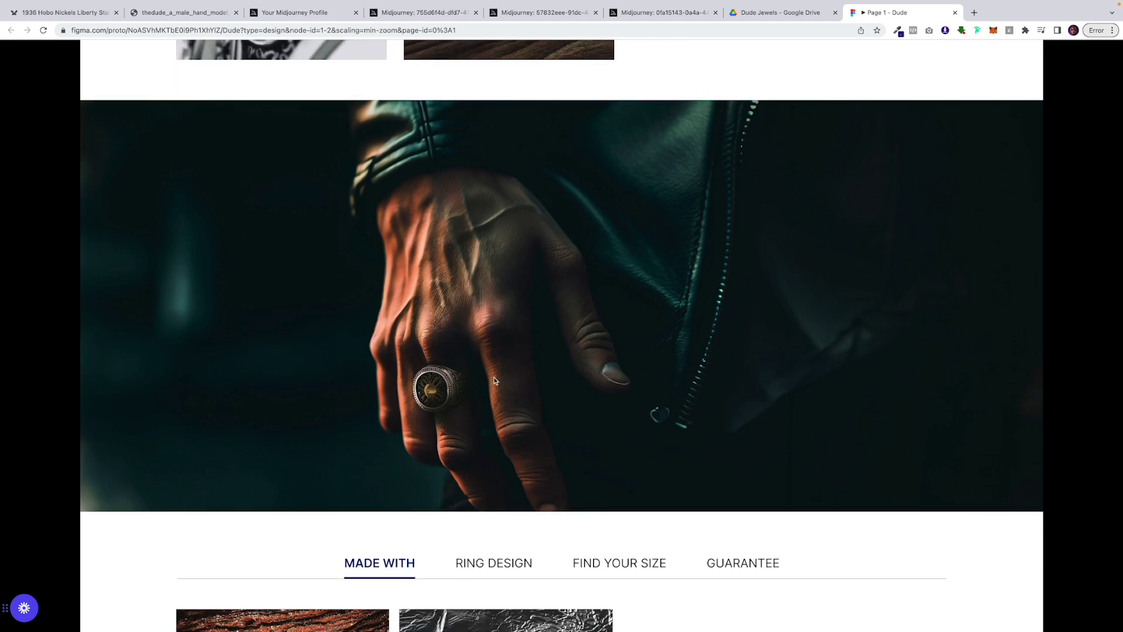
pyautogui.scroll(-5, 434, 424)
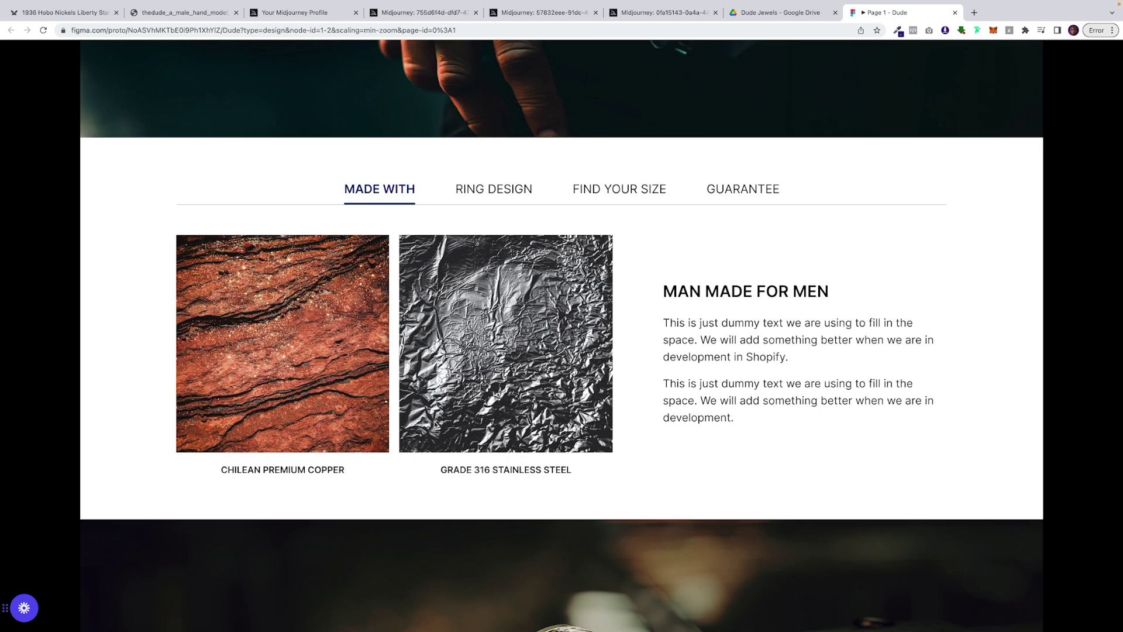
pyautogui.scroll(15, 434, 424)
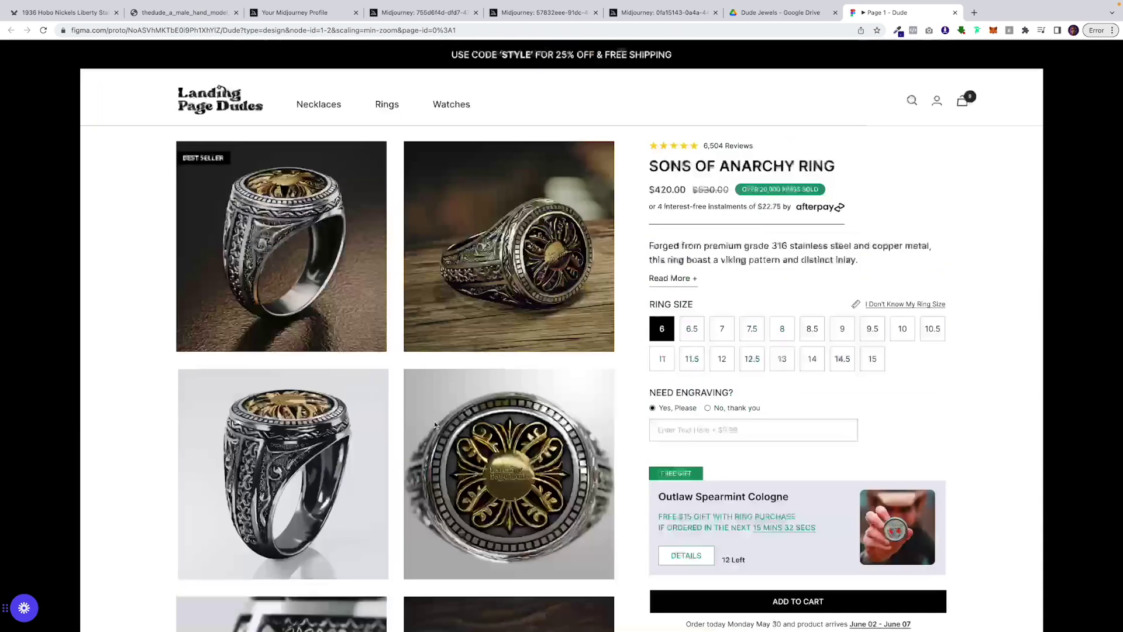
pyautogui.scroll(-1, 435, 425)
pyautogui.scroll(-5, 435, 424)
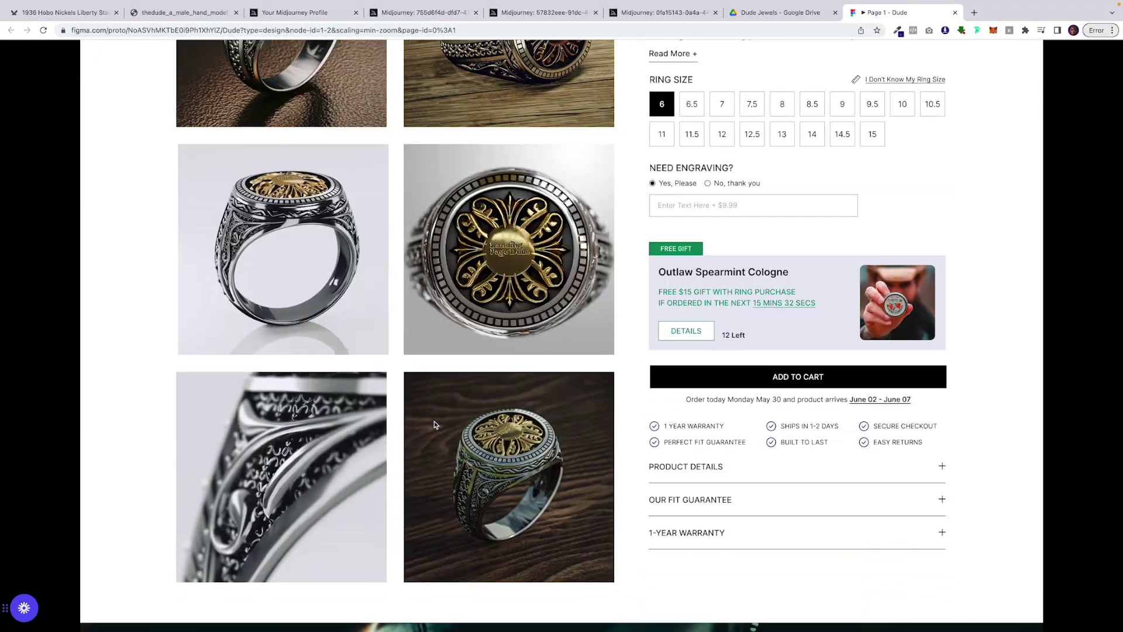
pyautogui.scroll(-1, 434, 423)
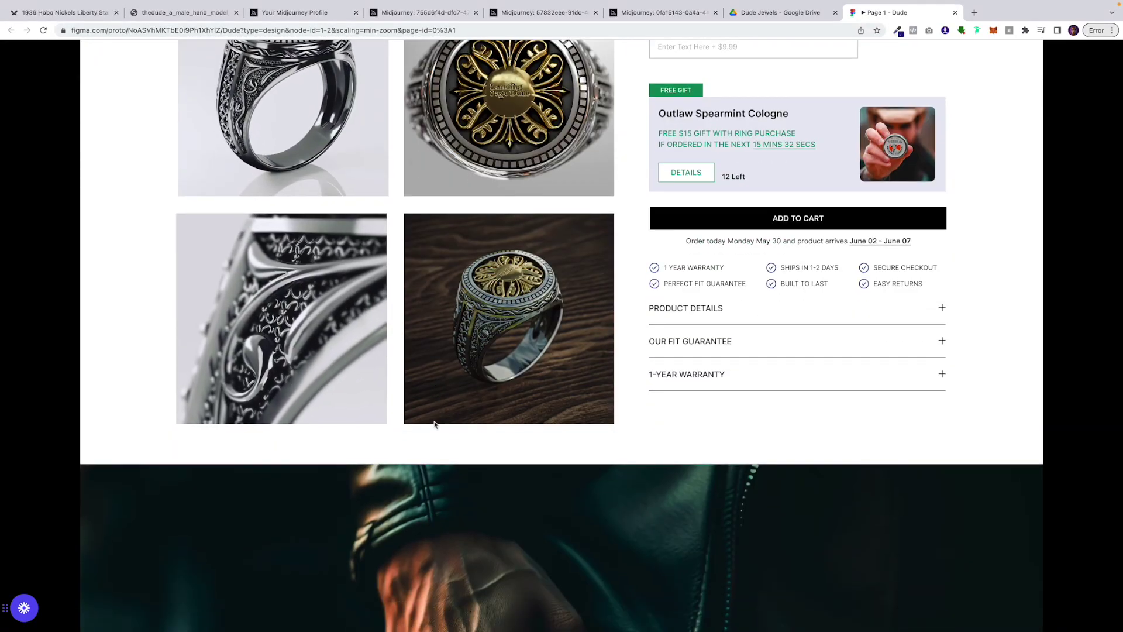
pyautogui.scroll(5, 434, 421)
pyautogui.scroll(1, 434, 421)
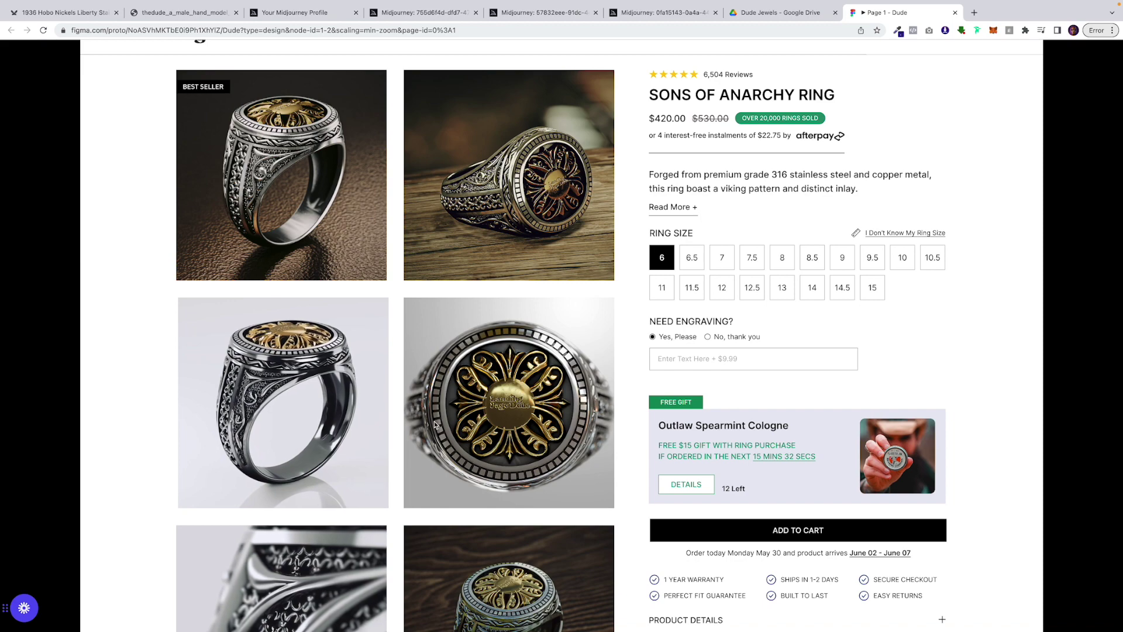
# Scroll through Made With (Chilean Premium Copper, Grade 316 Stainless Steel) to the barrel-ring image.
pyautogui.scroll(-2, 434, 424)
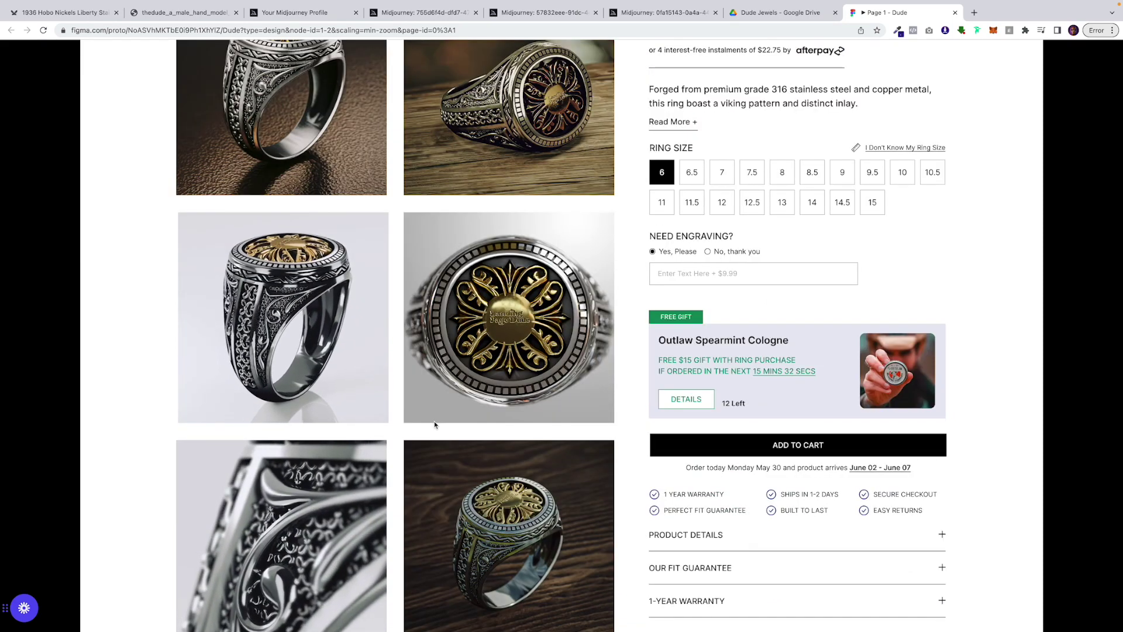
pyautogui.scroll(-6, 434, 424)
pyautogui.scroll(-6, 434, 424)
pyautogui.scroll(3, 434, 424)
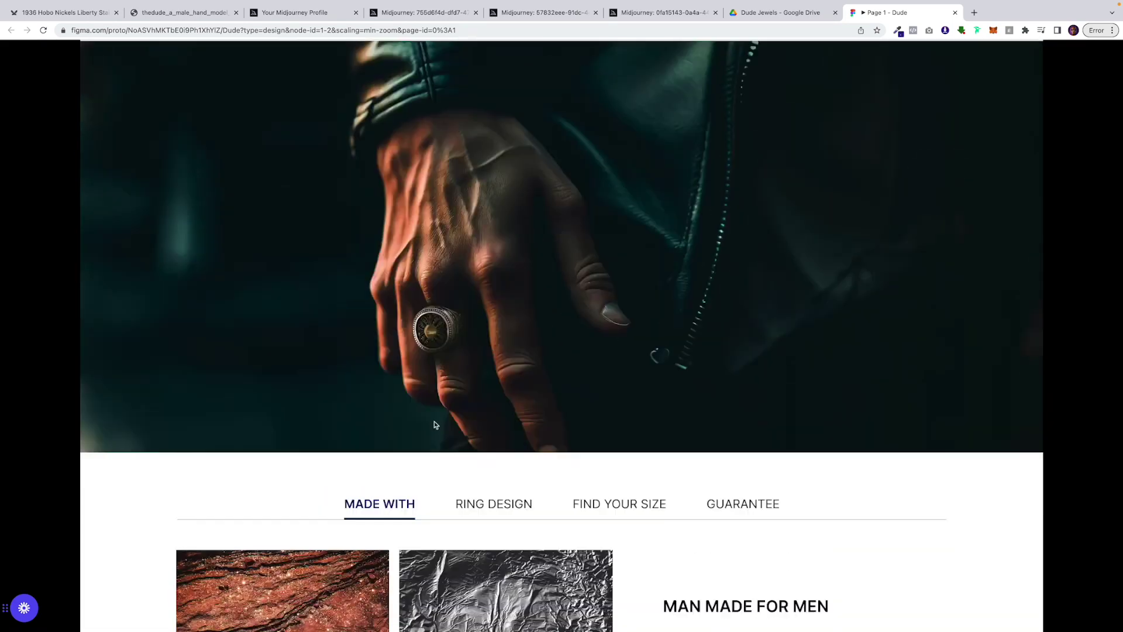
pyautogui.scroll(-3, 434, 425)
pyautogui.scroll(-4, 434, 424)
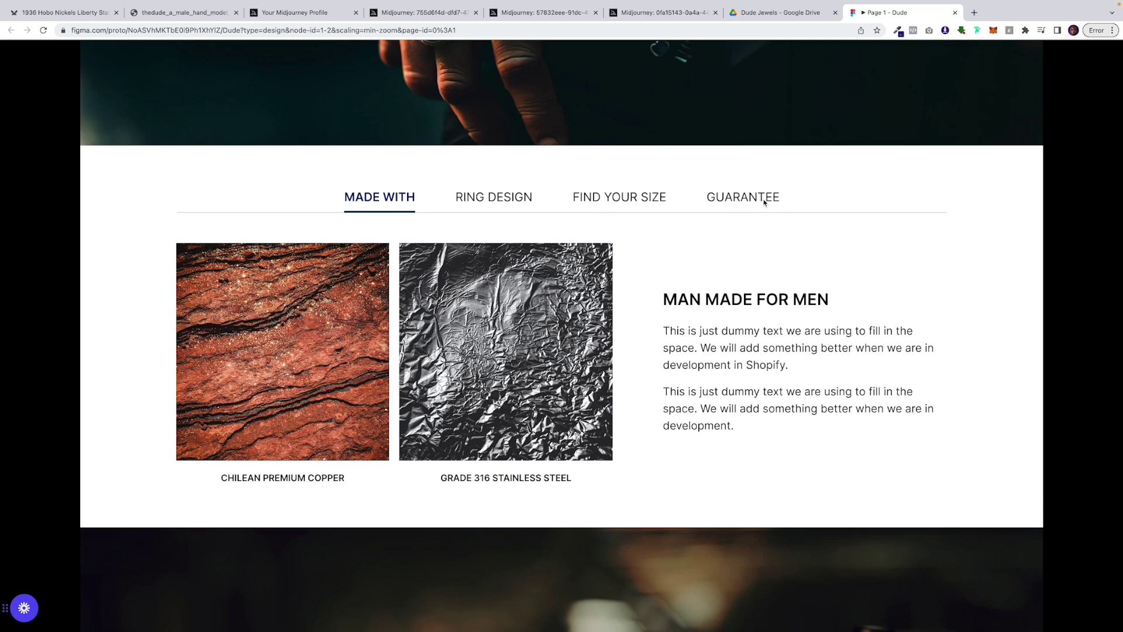
pyautogui.scroll(-5, 763, 203)
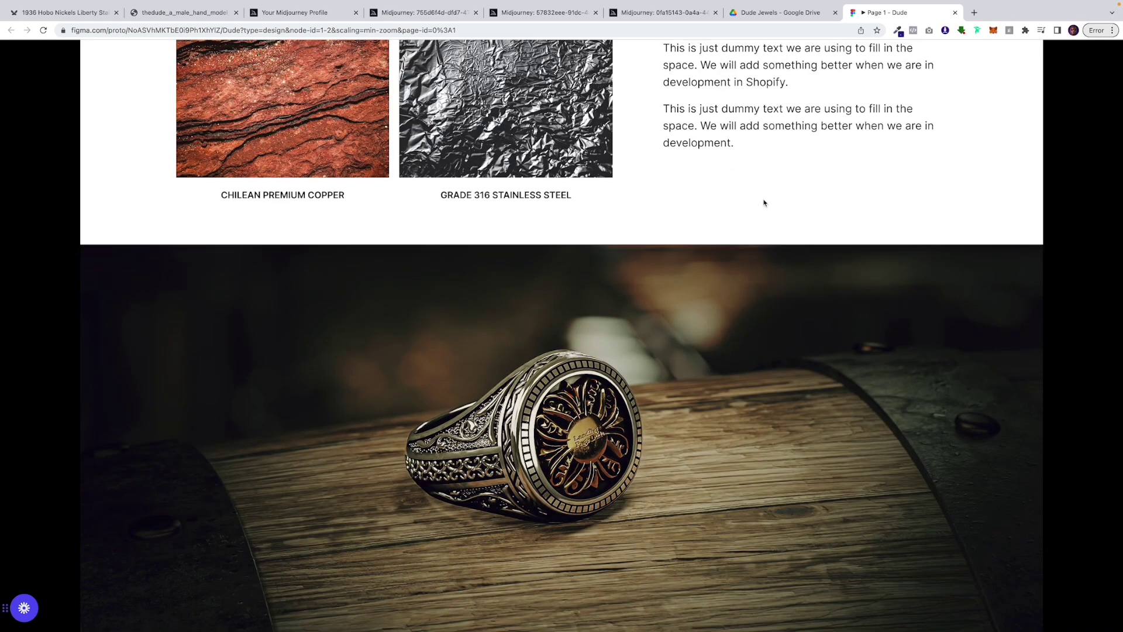
pyautogui.scroll(-2, 764, 203)
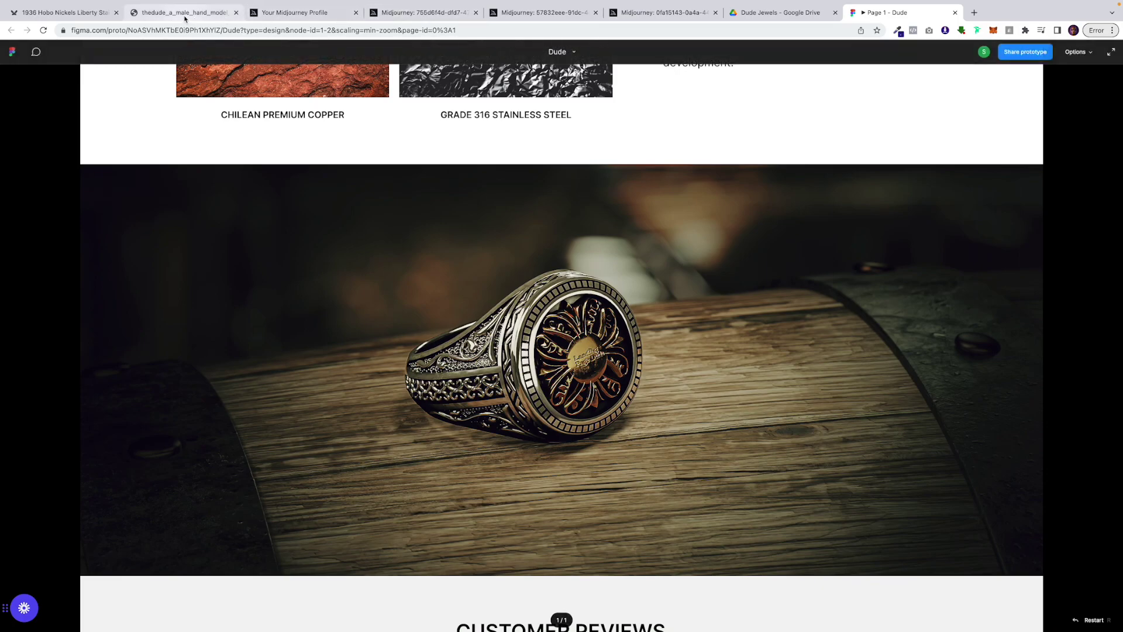
pyautogui.click(184, 19)
pyautogui.click(312, 14)
pyautogui.click(412, 14)
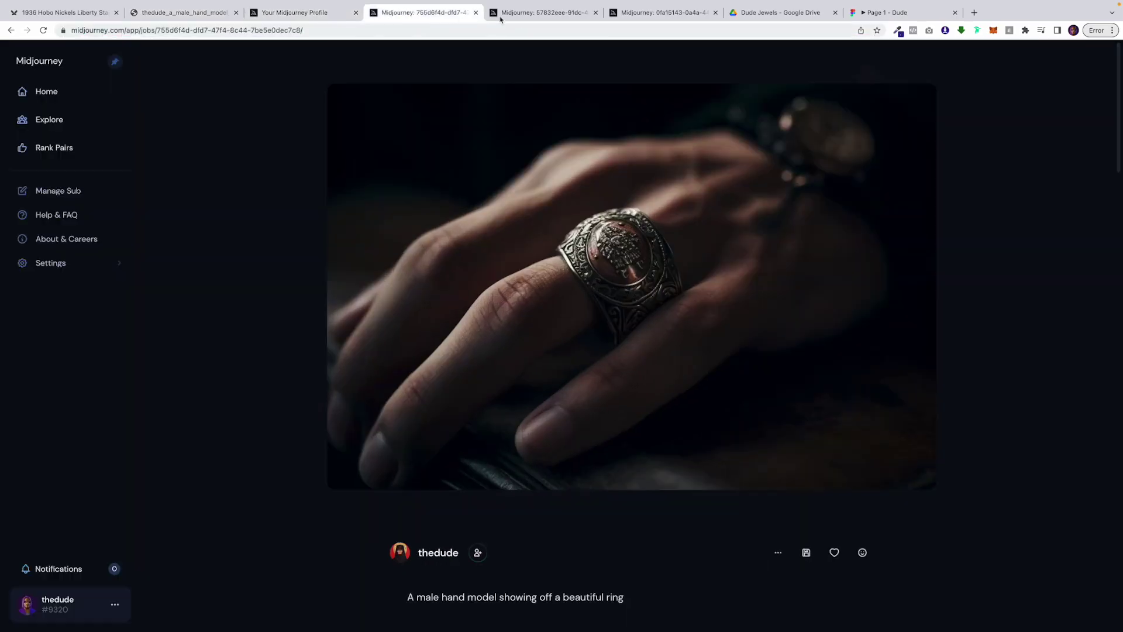
pyautogui.click(530, 13)
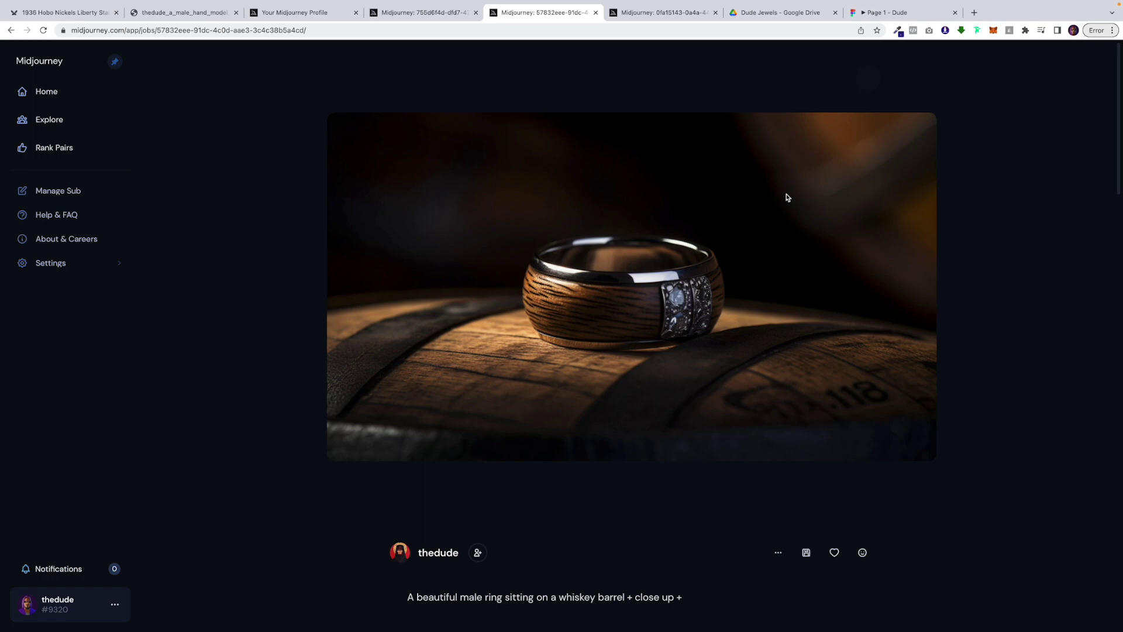
pyautogui.click(879, 15)
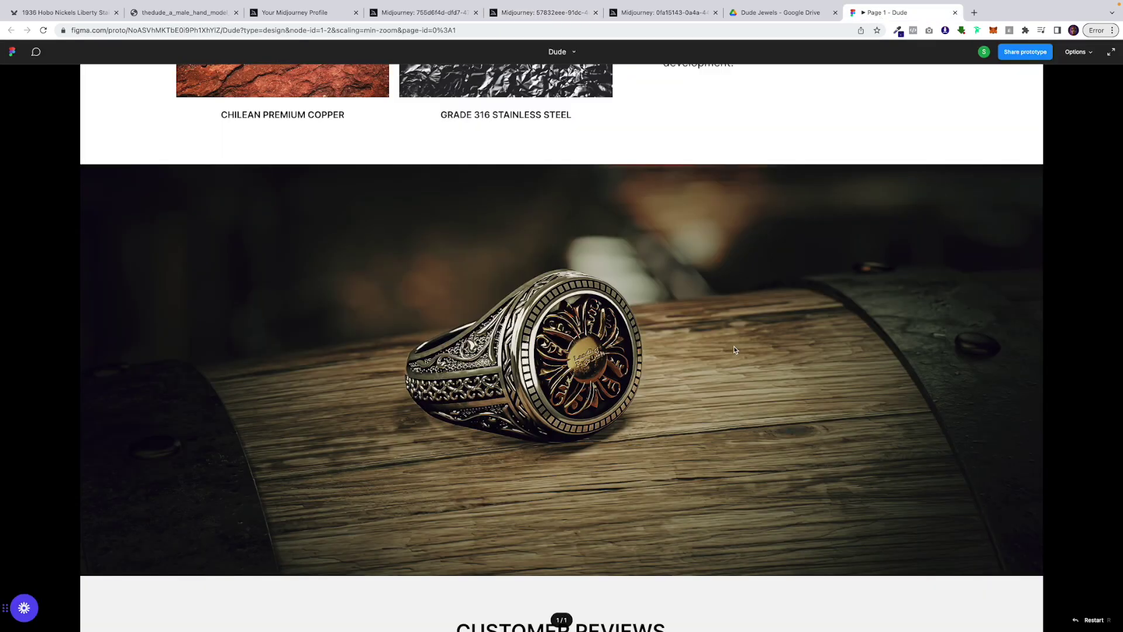
# Scroll past the barrel ring image to the Customer Reviews star-rating breakdown.
pyautogui.scroll(-10, 735, 349)
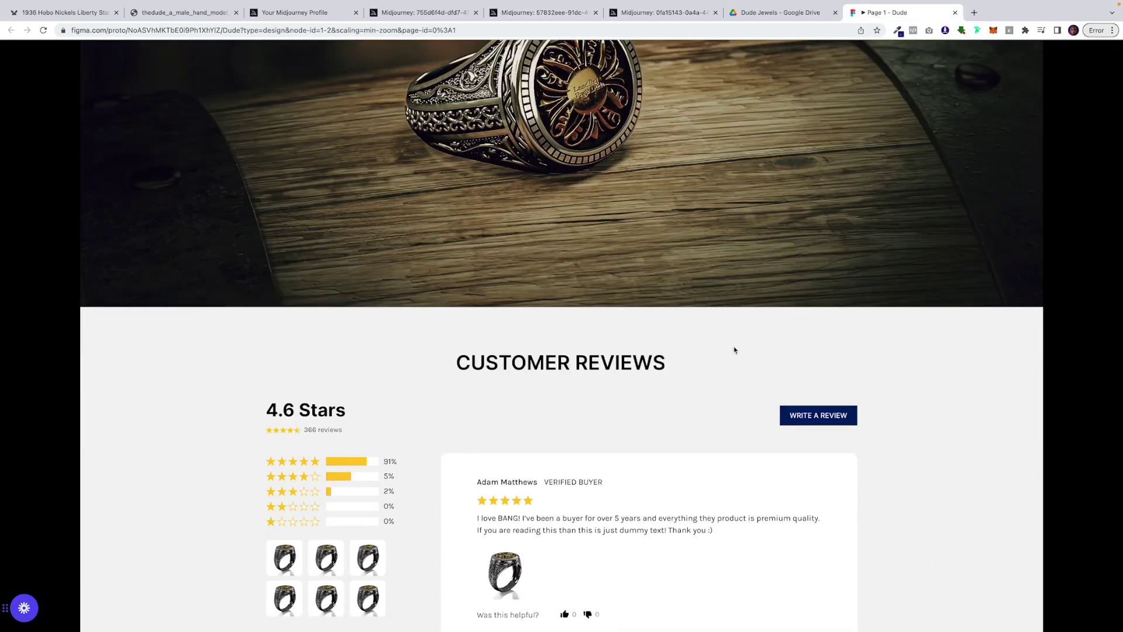
pyautogui.scroll(-3, 734, 349)
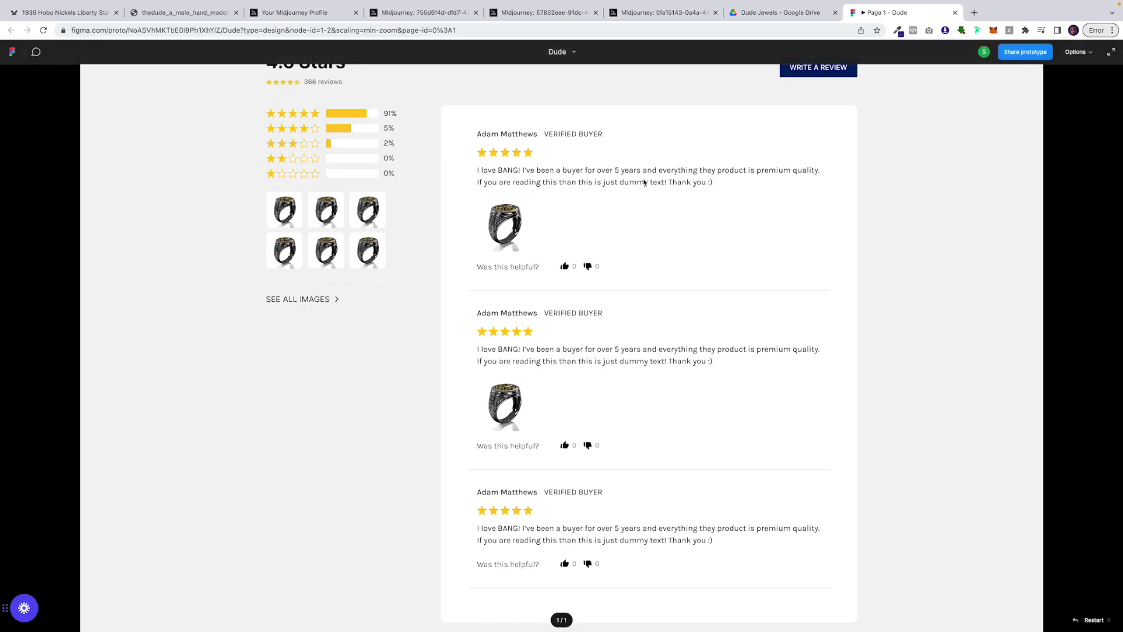
pyautogui.click(66, 14)
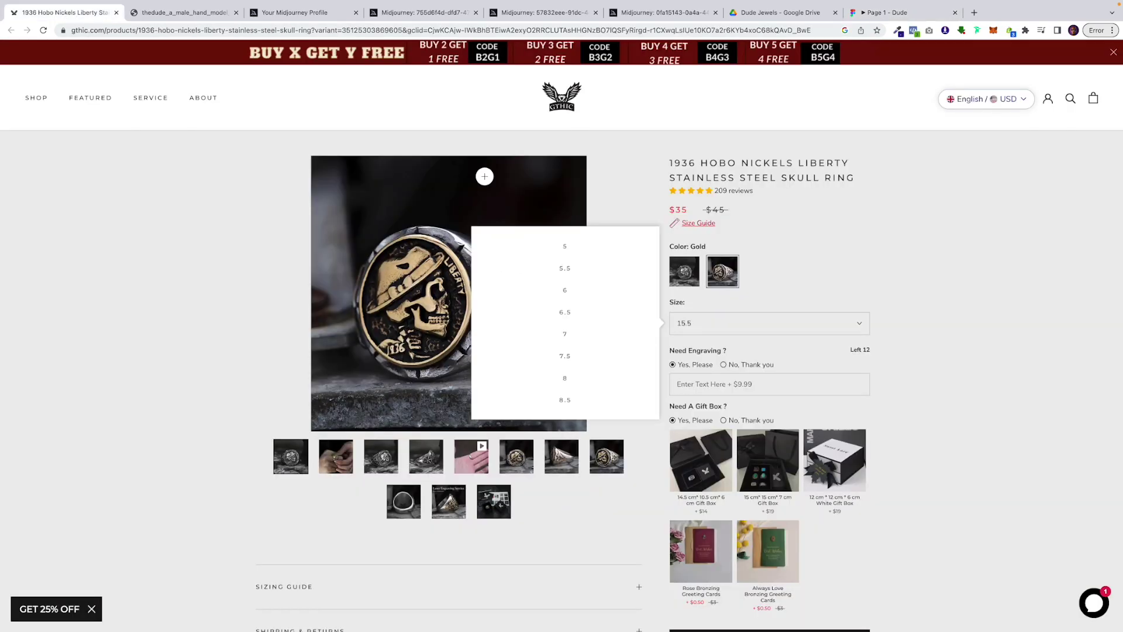
pyautogui.click(496, 175)
pyautogui.click(496, 175)
pyautogui.scroll(-20, 803, 291)
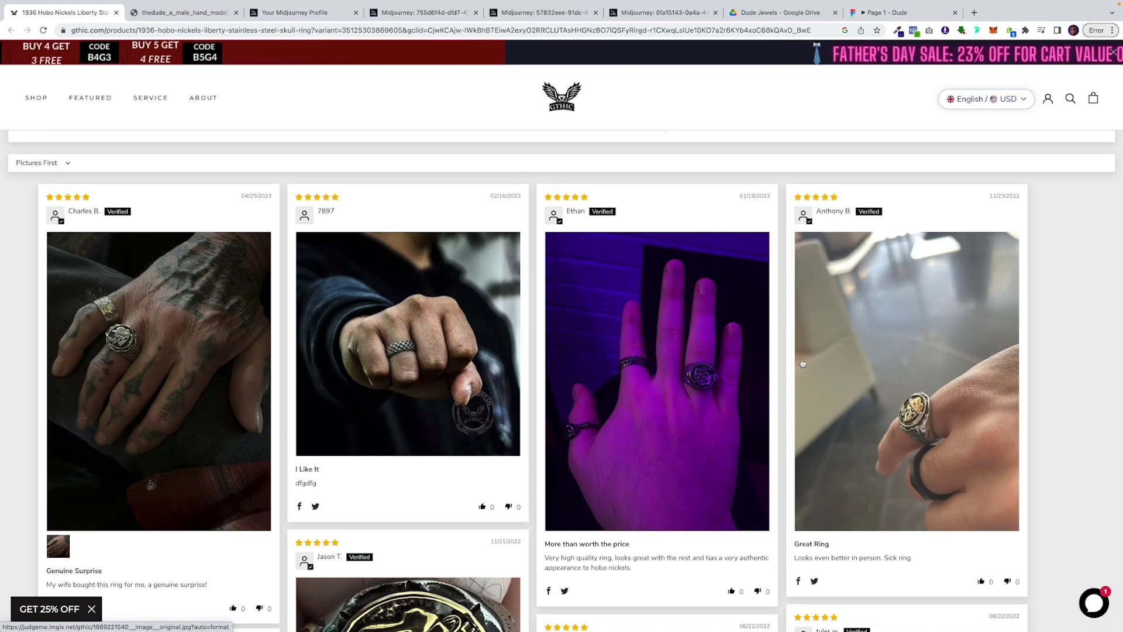
pyautogui.scroll(-2, 803, 364)
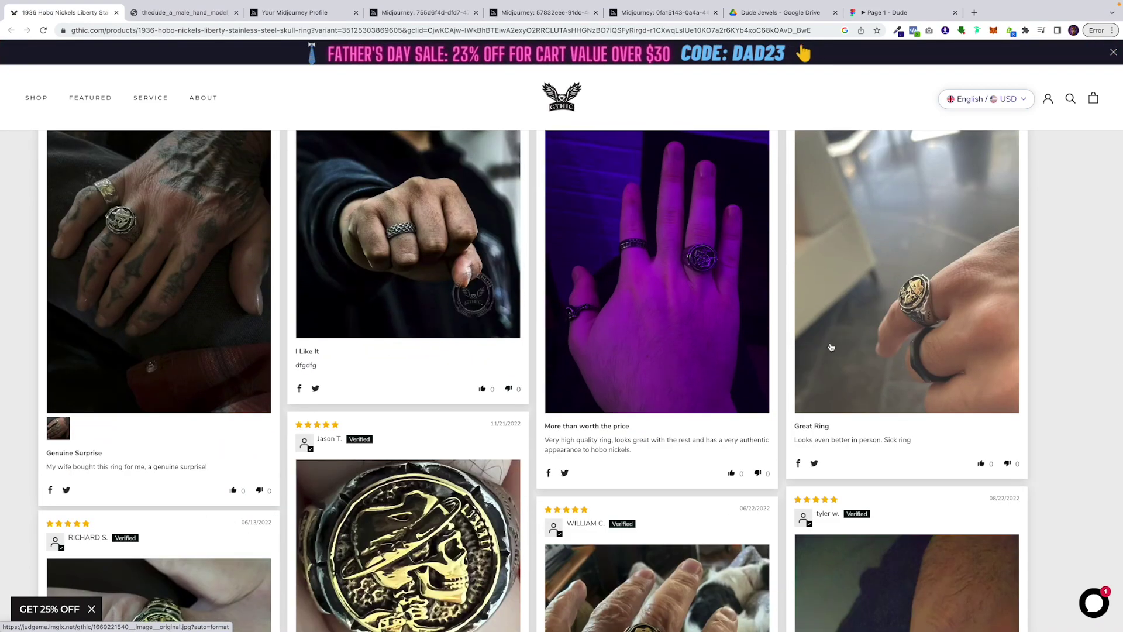
pyautogui.click(919, 14)
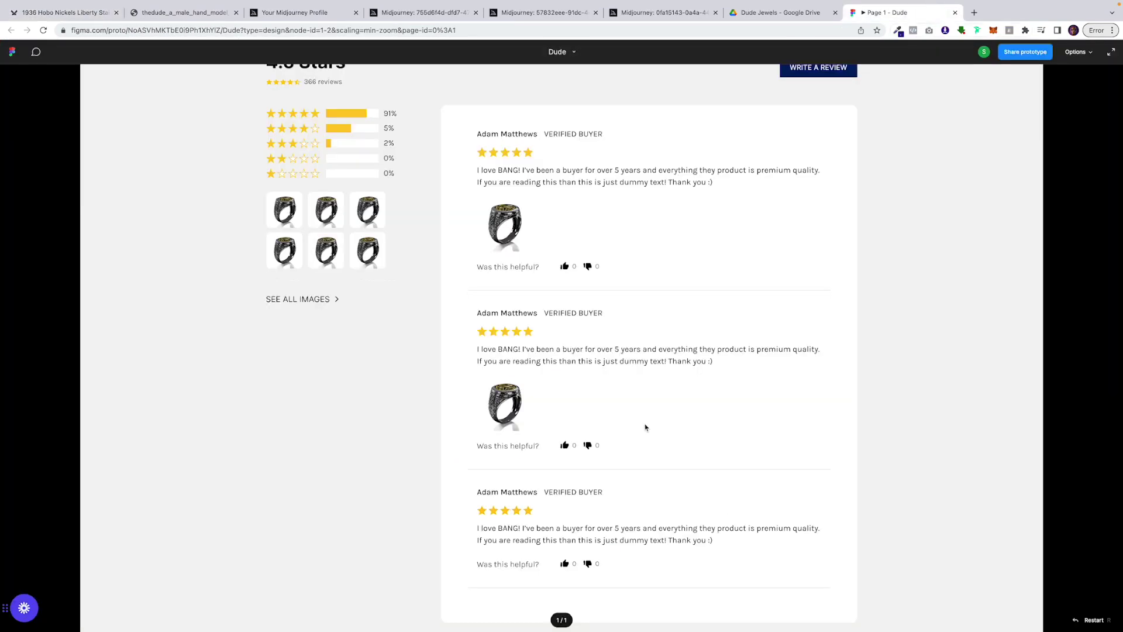
pyautogui.scroll(3, 643, 427)
# Scroll down through the FAQ, related rings and footer, then back up to the $420 product title.
pyautogui.scroll(-4, 645, 427)
pyautogui.scroll(-8, 646, 427)
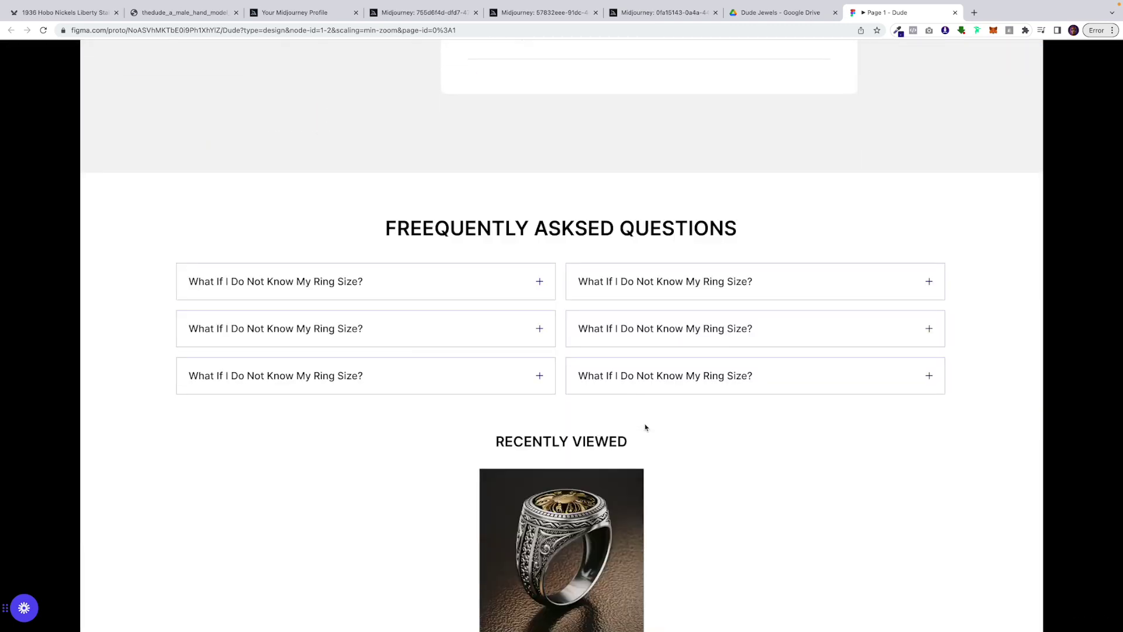
pyautogui.scroll(-3, 645, 427)
pyautogui.scroll(-9, 646, 427)
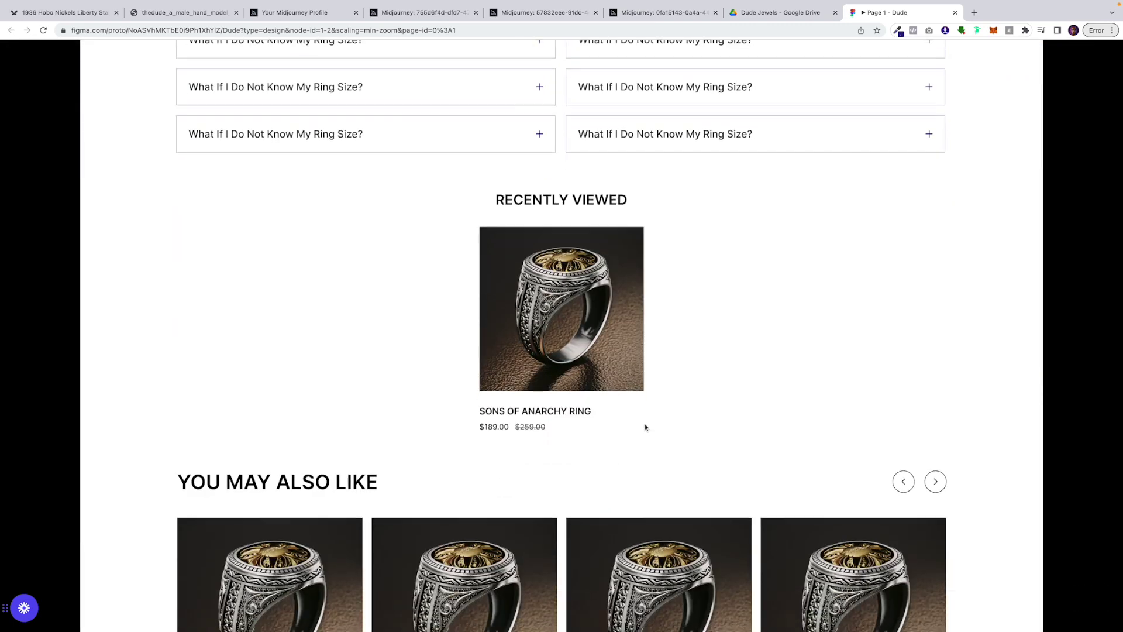
pyautogui.scroll(-2, 646, 427)
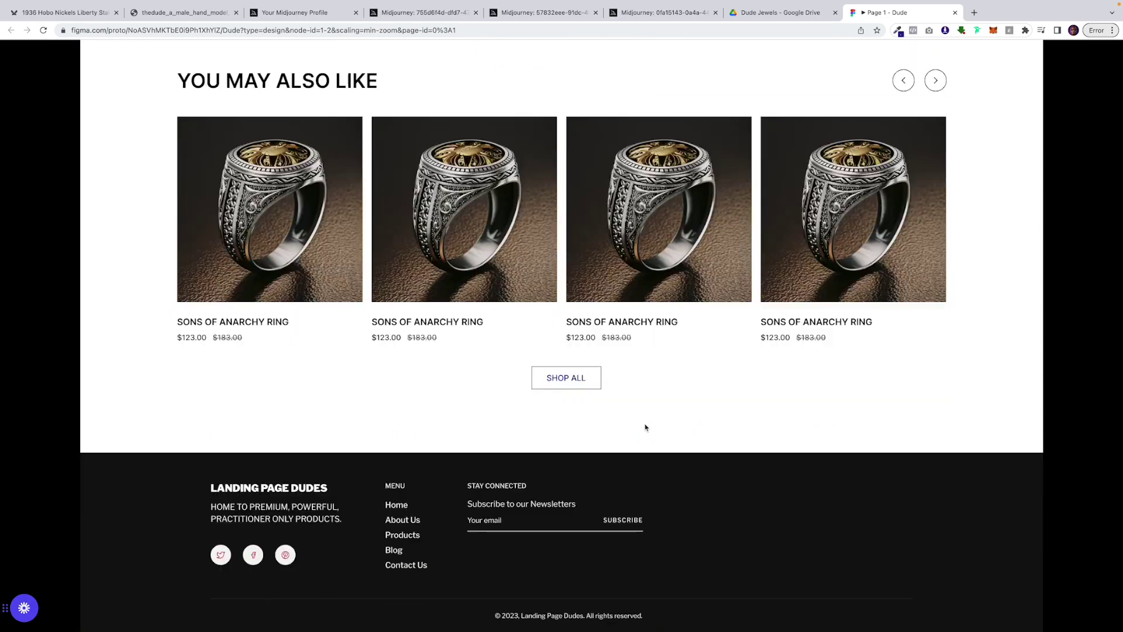
pyautogui.scroll(14, 646, 427)
pyautogui.scroll(20, 646, 427)
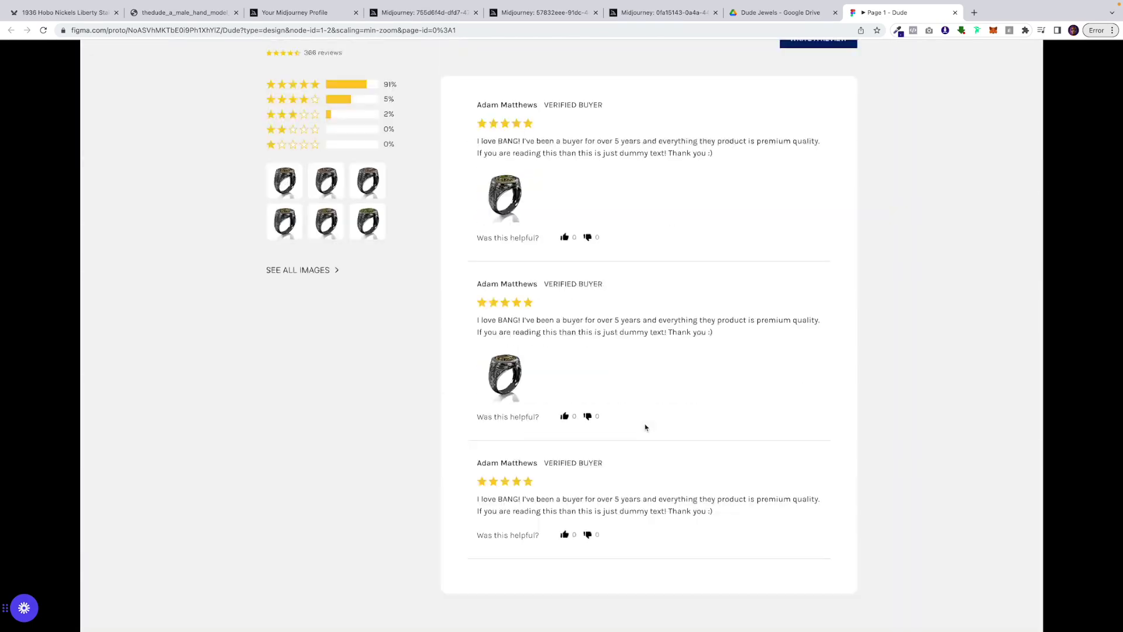
pyautogui.scroll(7, 646, 427)
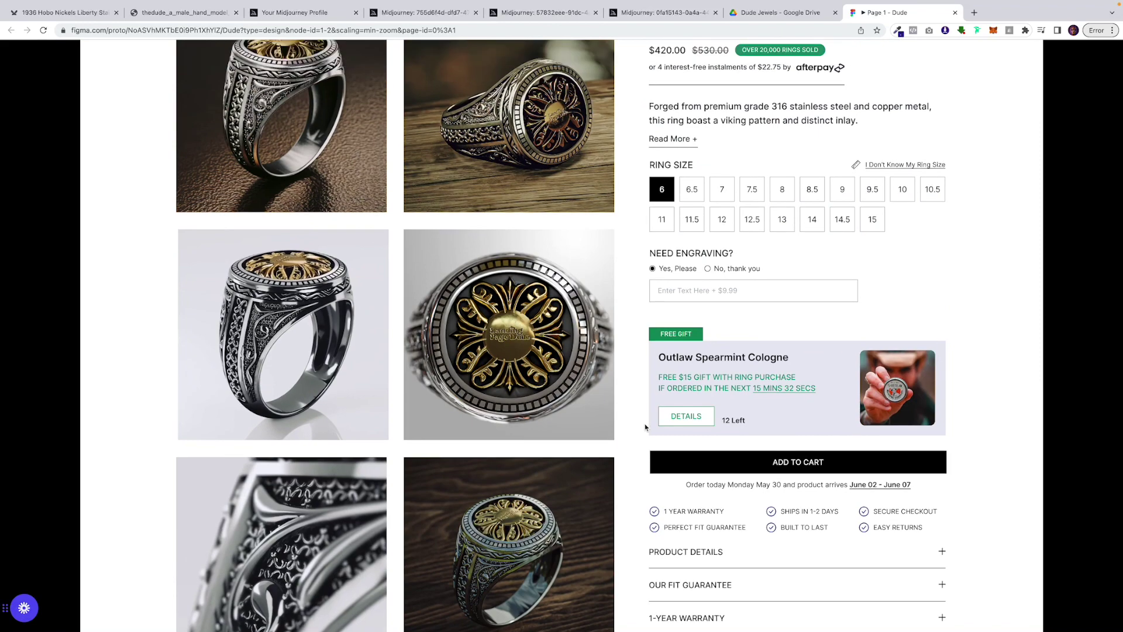